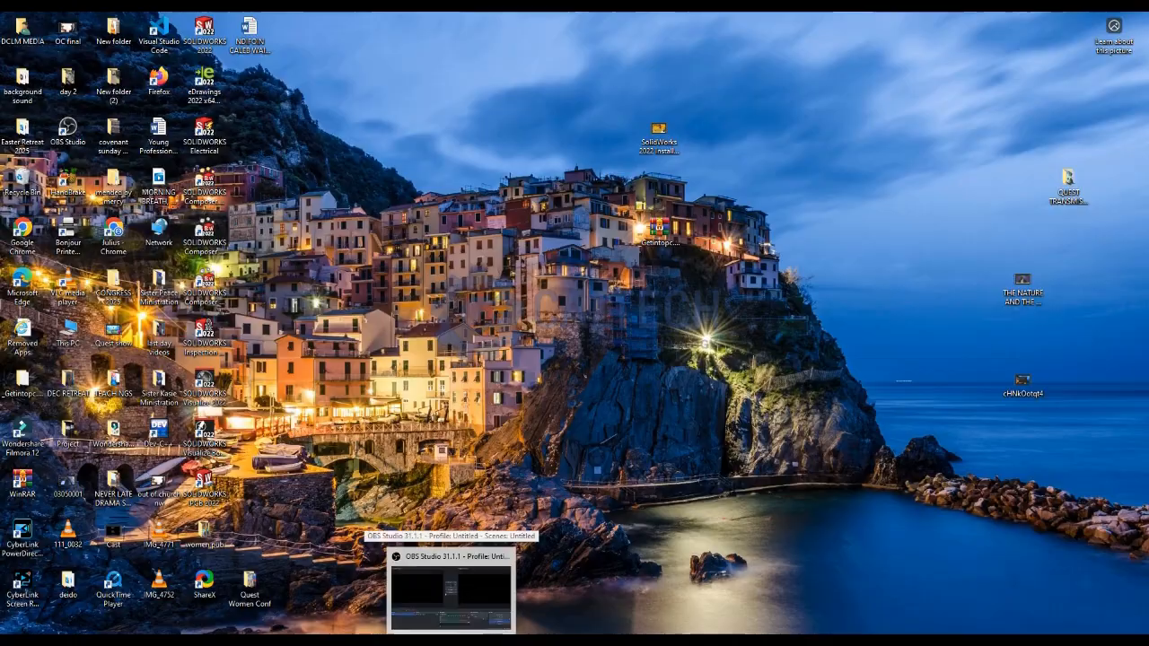
Bring up the OBS Studio window for a look and minimize it again.
click(451, 592)
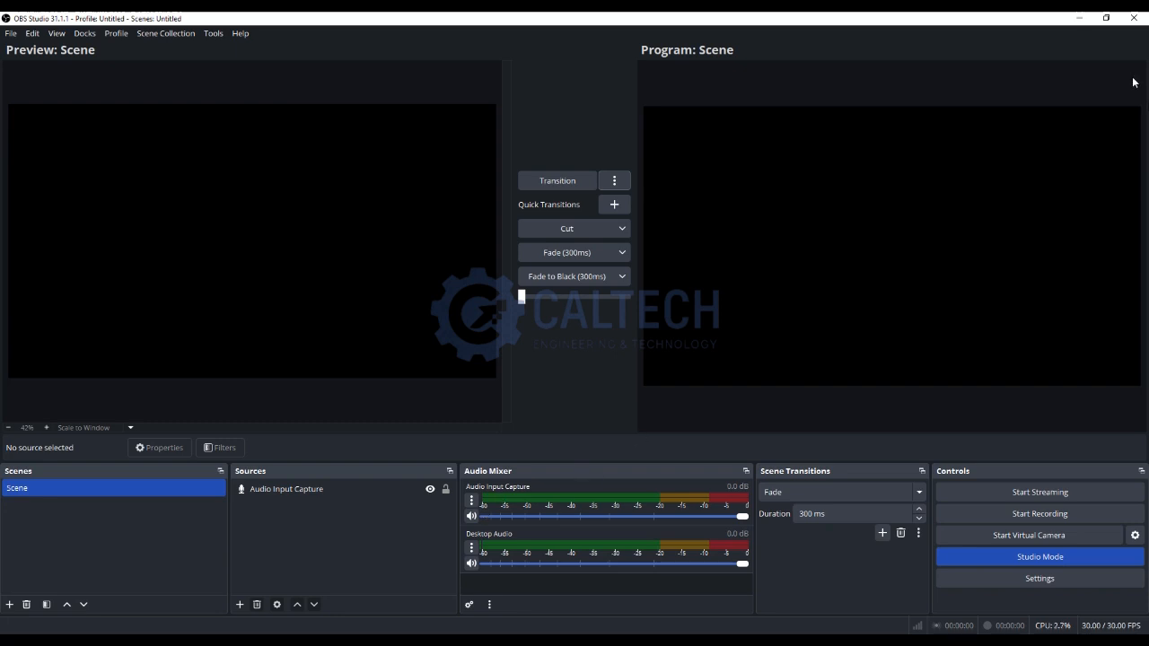
click(1078, 18)
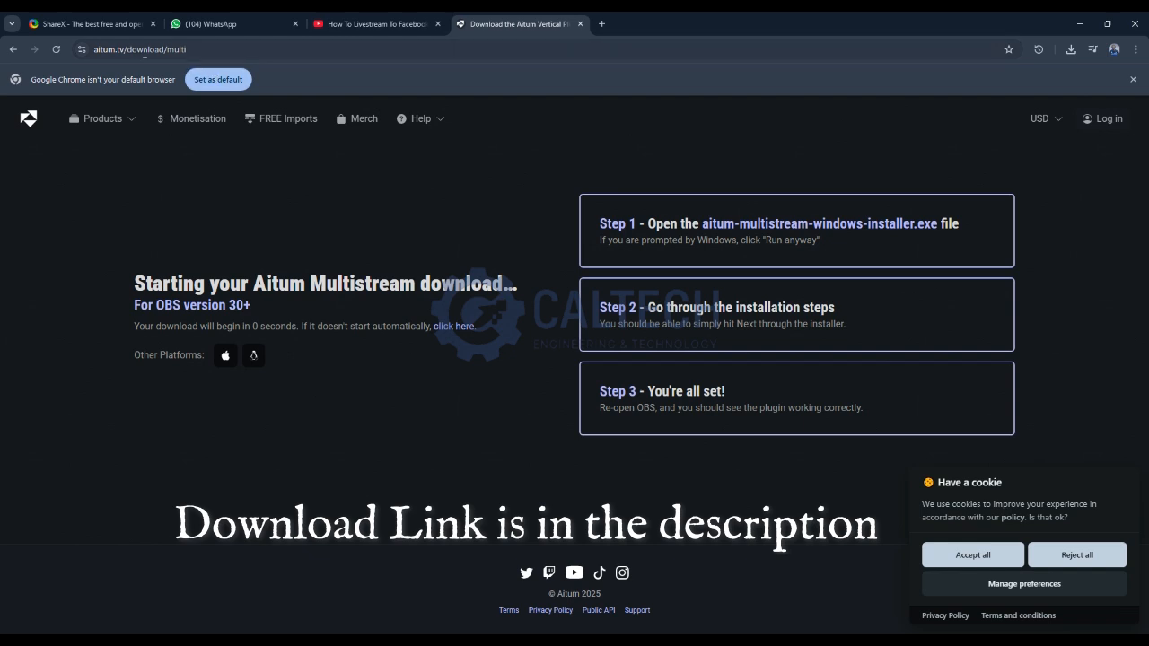
Go back to the Aitum Multistream product page in Chrome and check the recent downloads for the plugin installer.
click(13, 51)
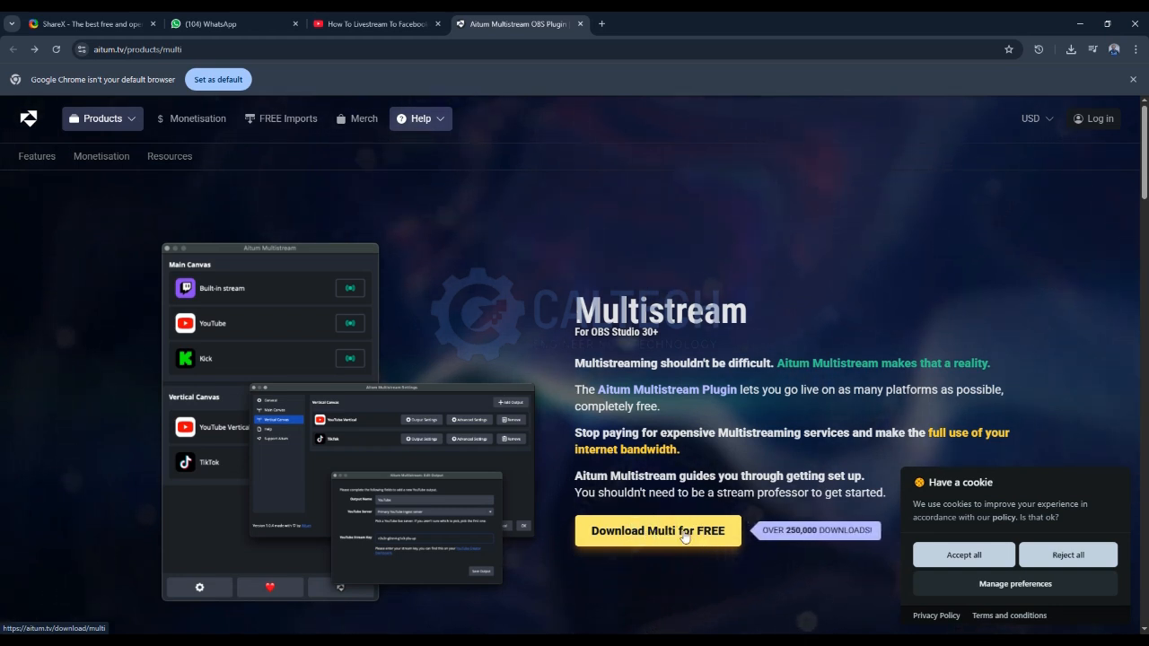
click(1071, 51)
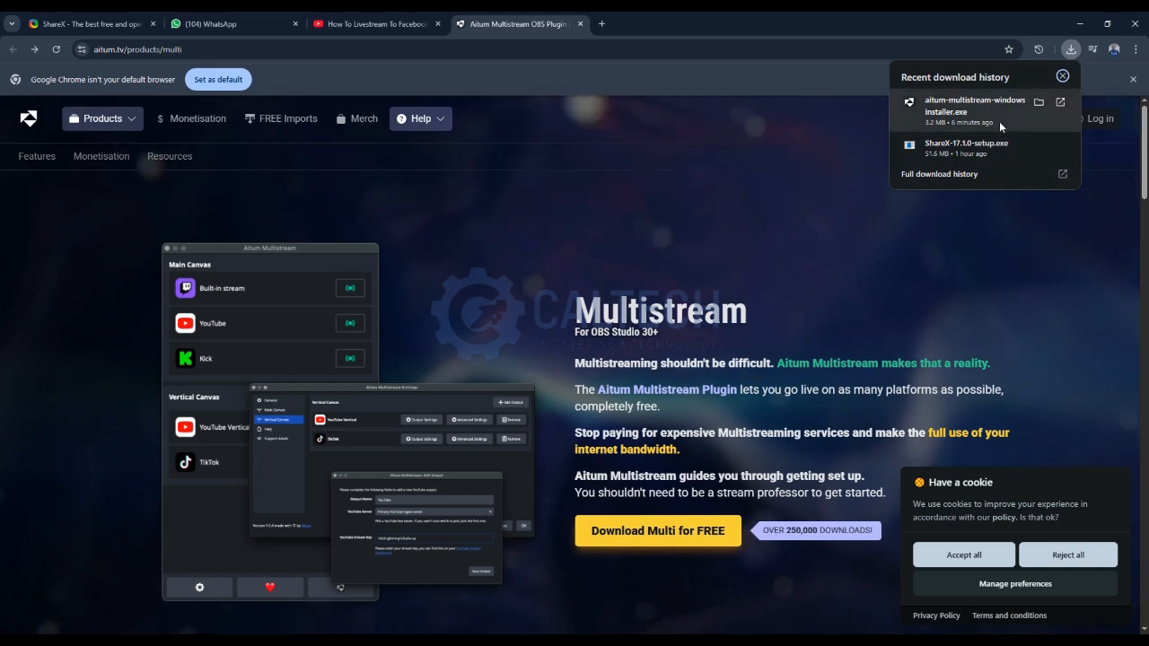
click(1075, 53)
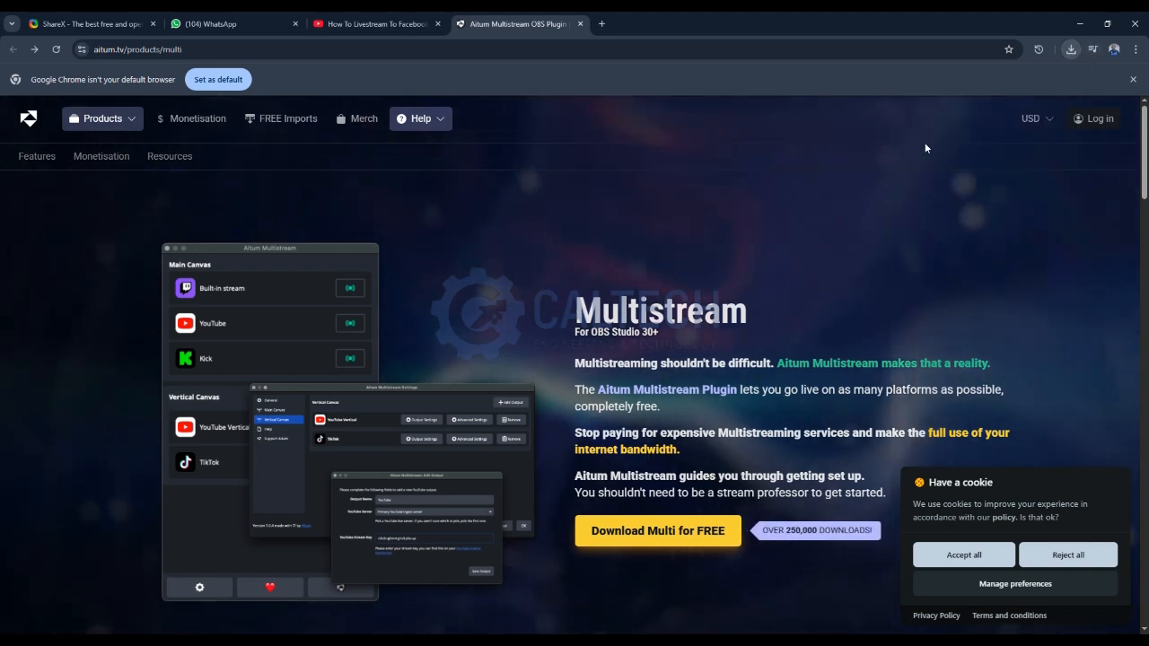
click(1070, 48)
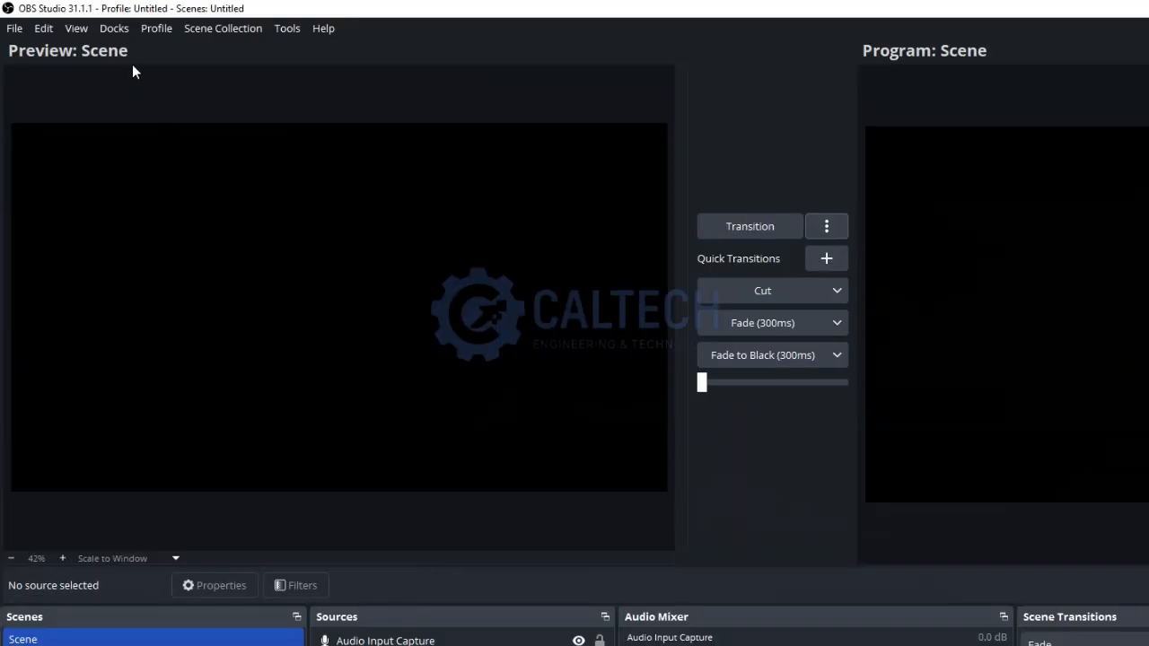
In OBS Studio, show the Aitum Multistream dock between Sources and Audio Mixer, and widen it and the Controls dock.
click(120, 31)
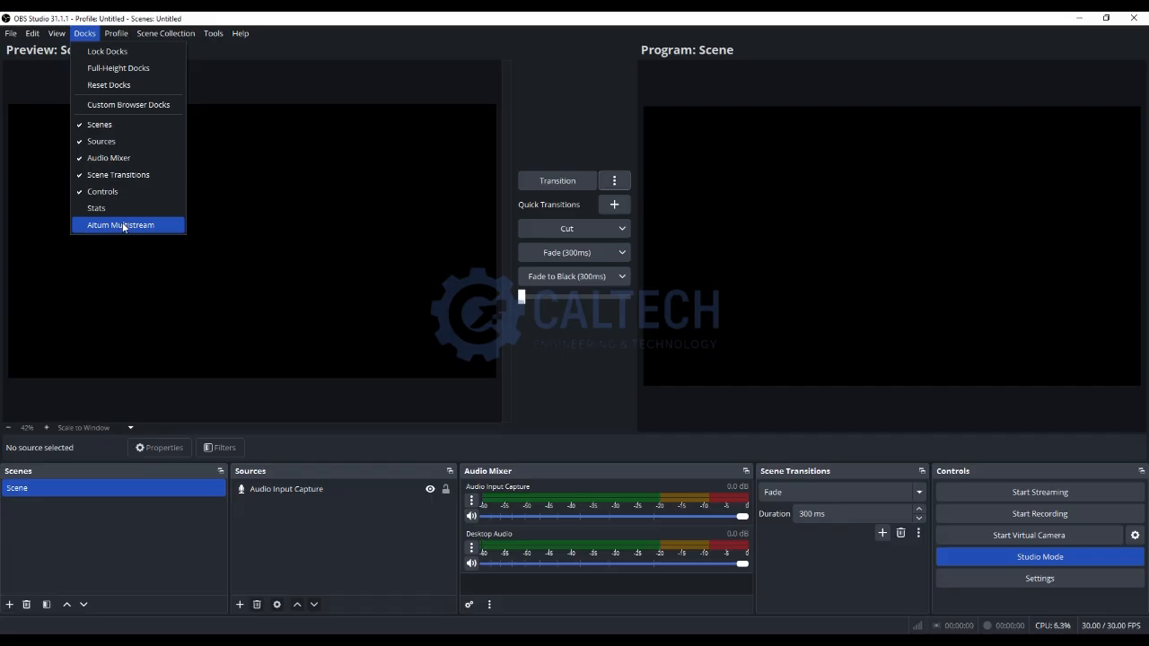
click(123, 226)
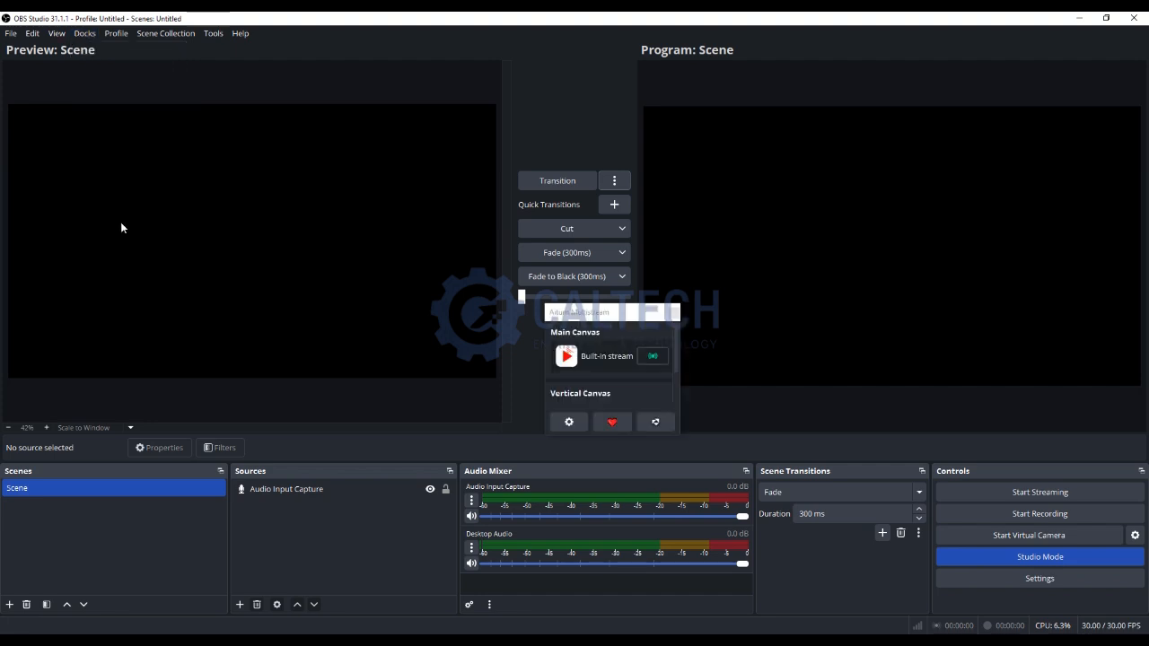
drag(616, 319, 470, 480)
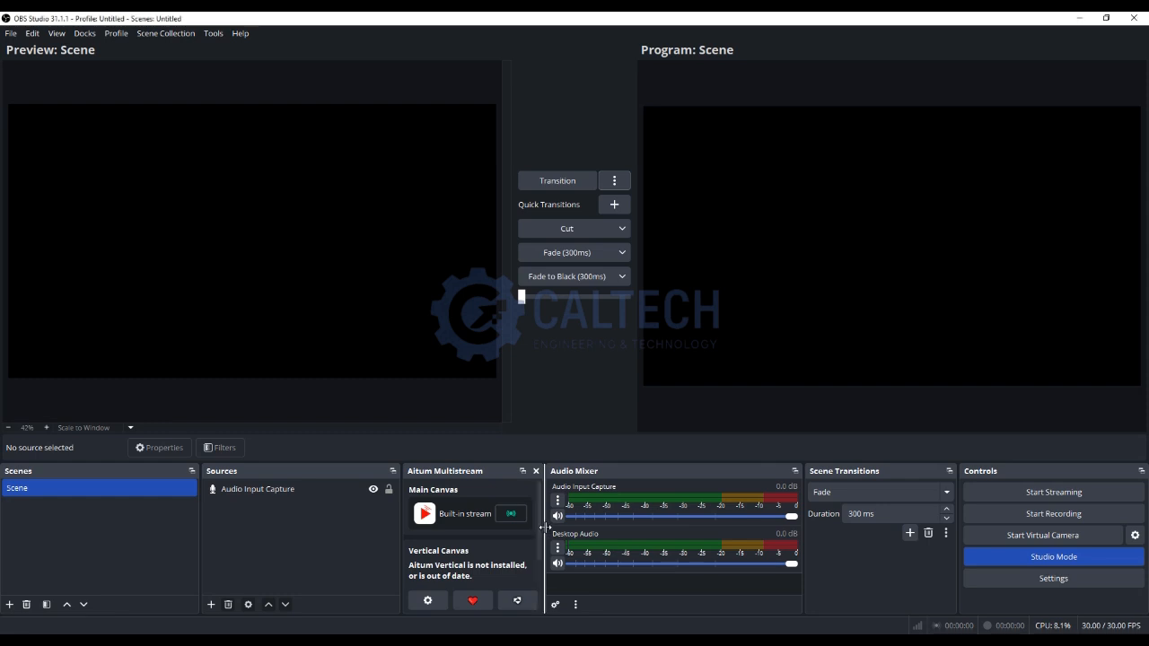
drag(543, 527, 595, 523)
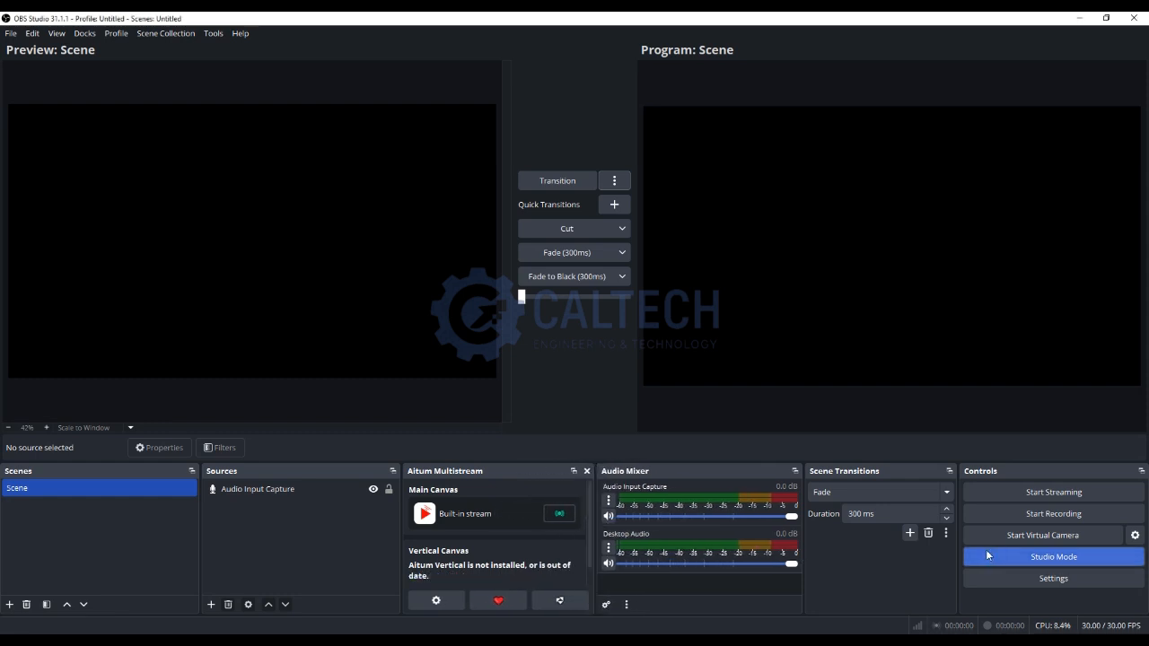
drag(955, 532, 907, 530)
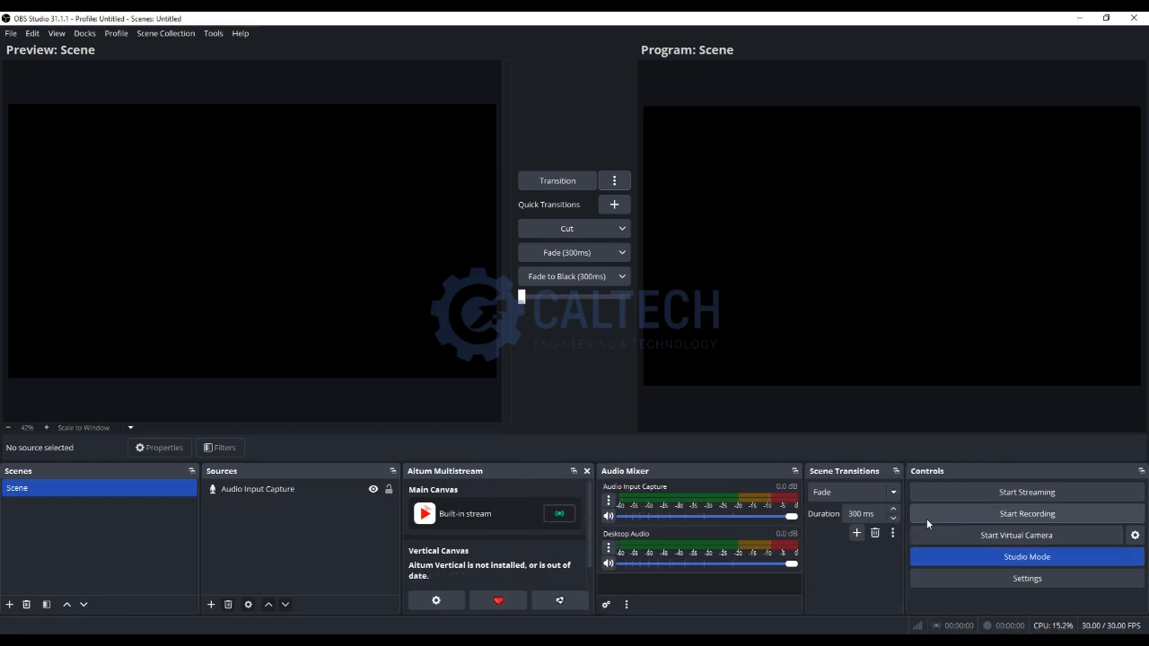
Set the streaming service to Facebook Live in the OBS stream settings.
click(1005, 577)
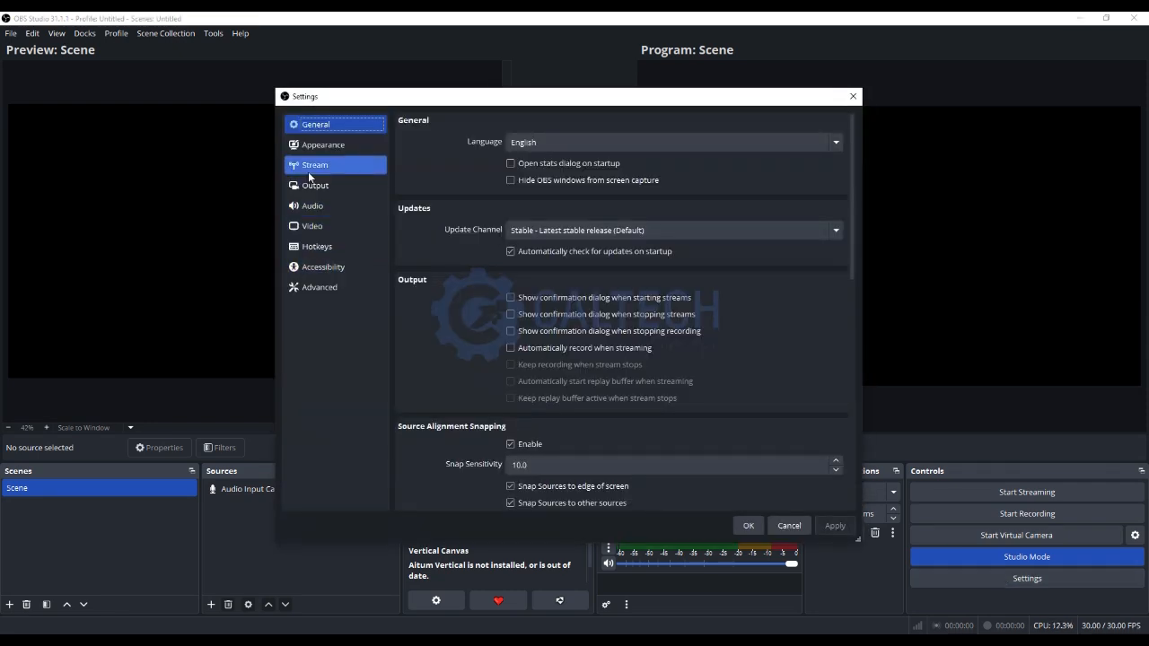
click(308, 171)
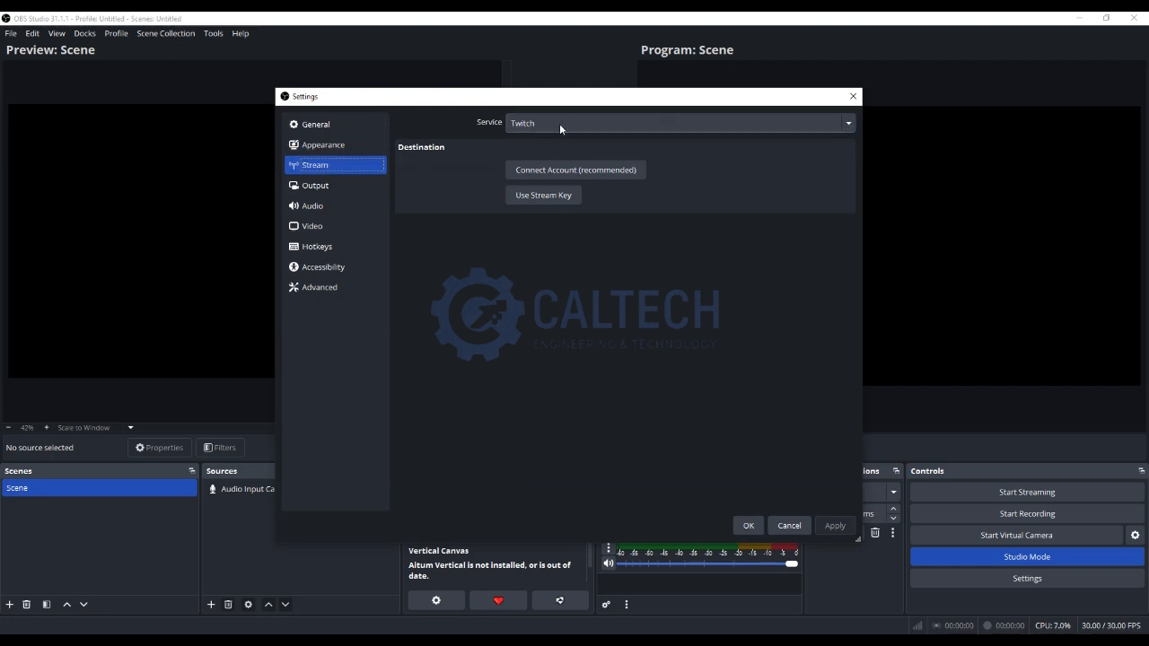
click(845, 125)
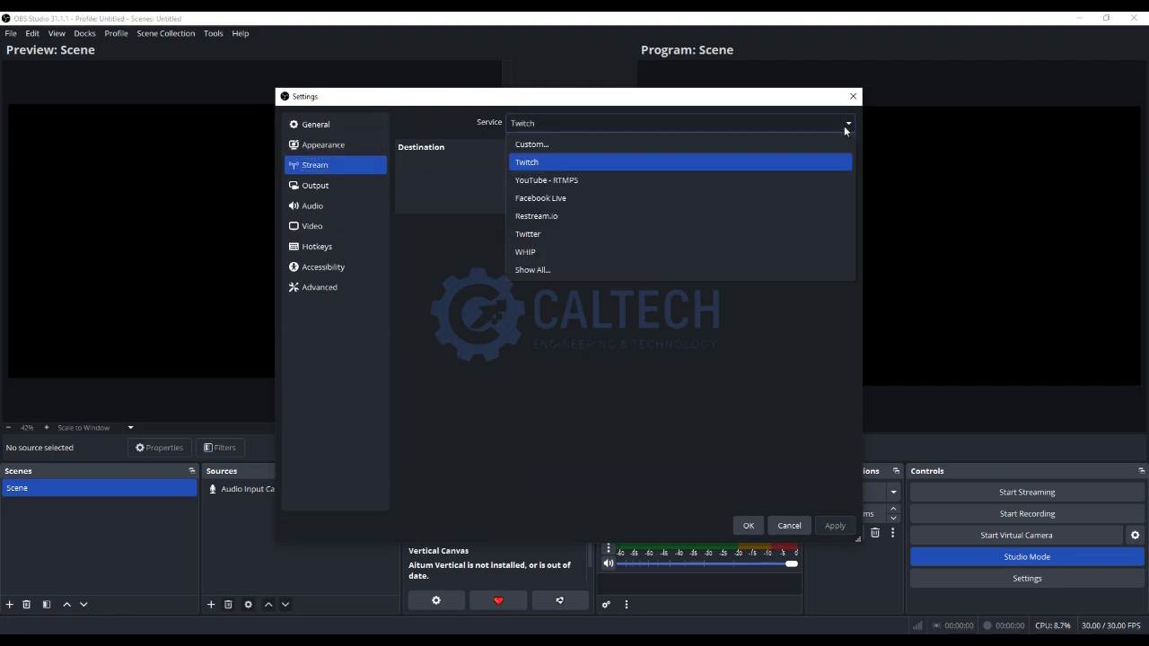
click(703, 198)
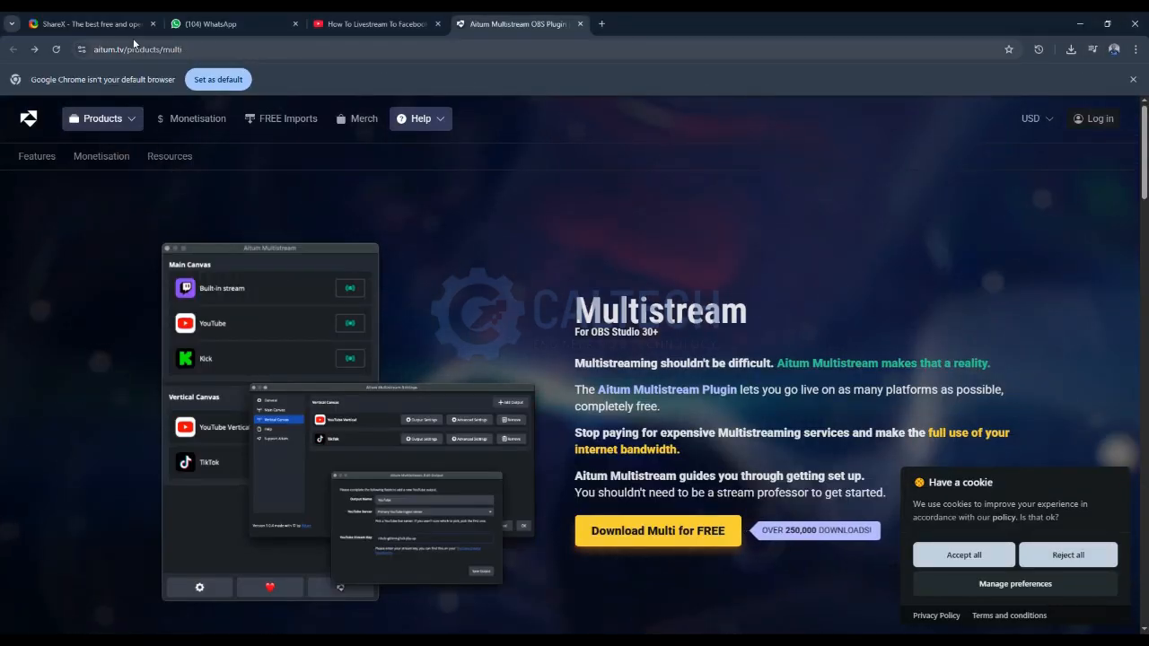
Open facebook.com in a new Chrome tab and go to the Caltech page.
key(ctrl+t)
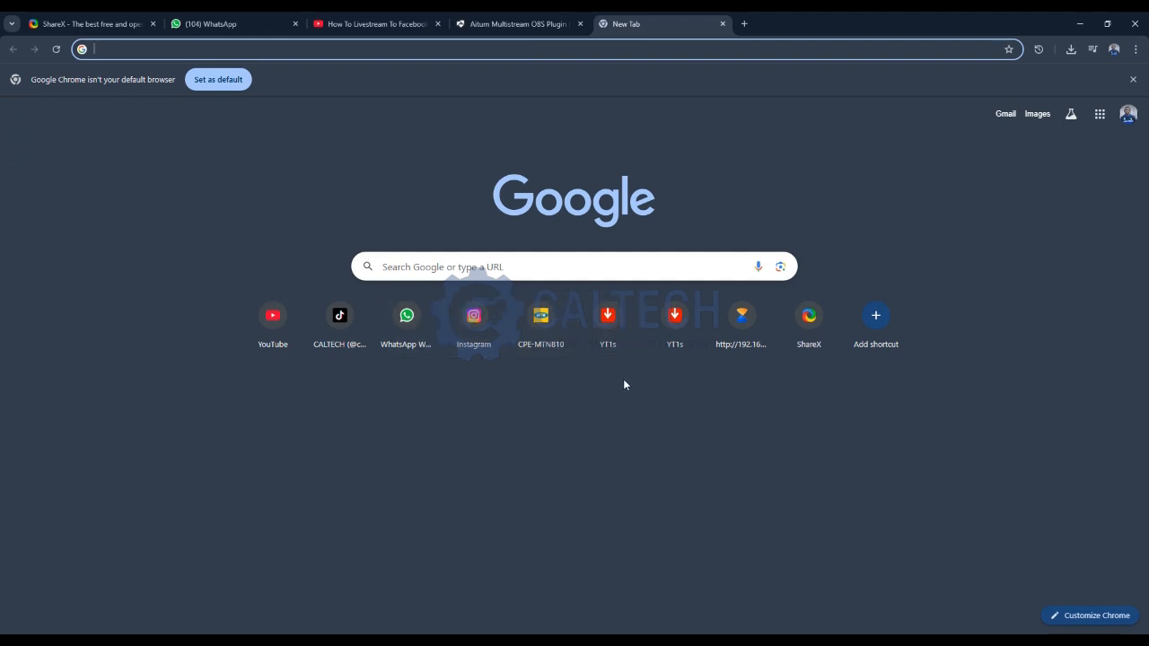
text(facebook.com)
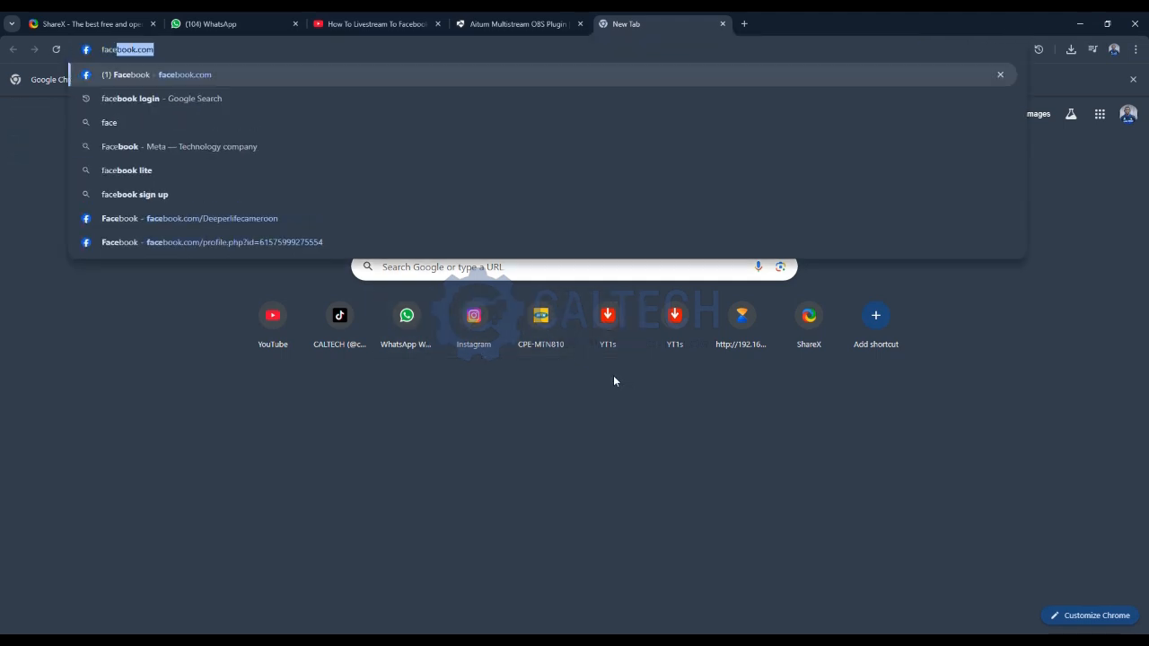
click(292, 99)
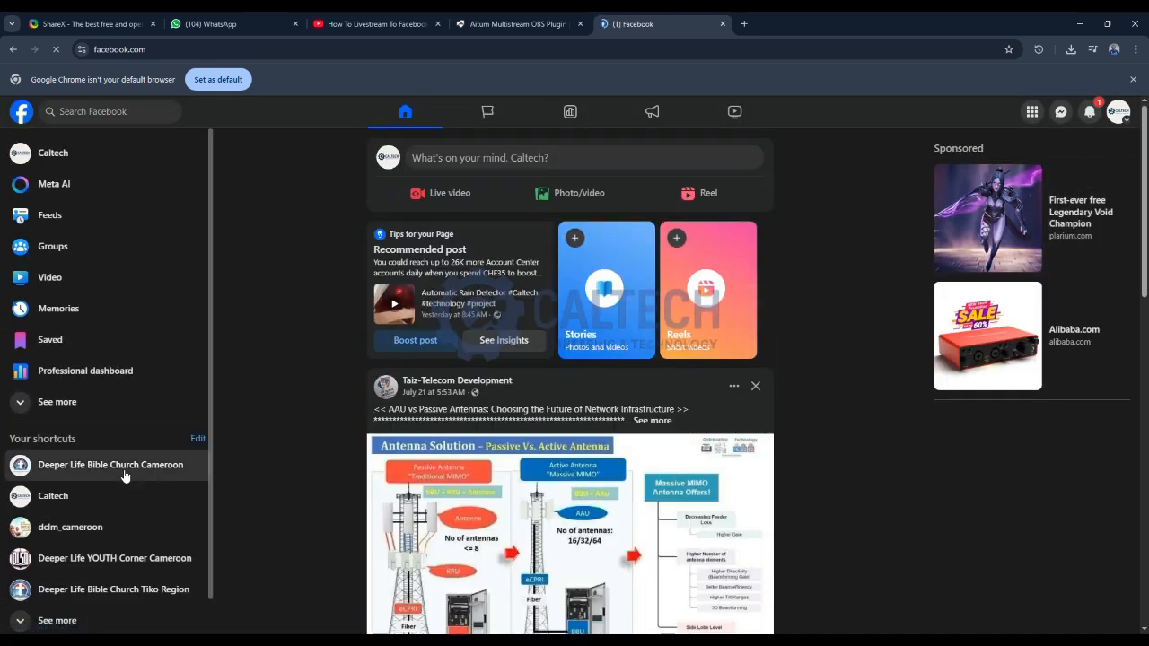
click(109, 492)
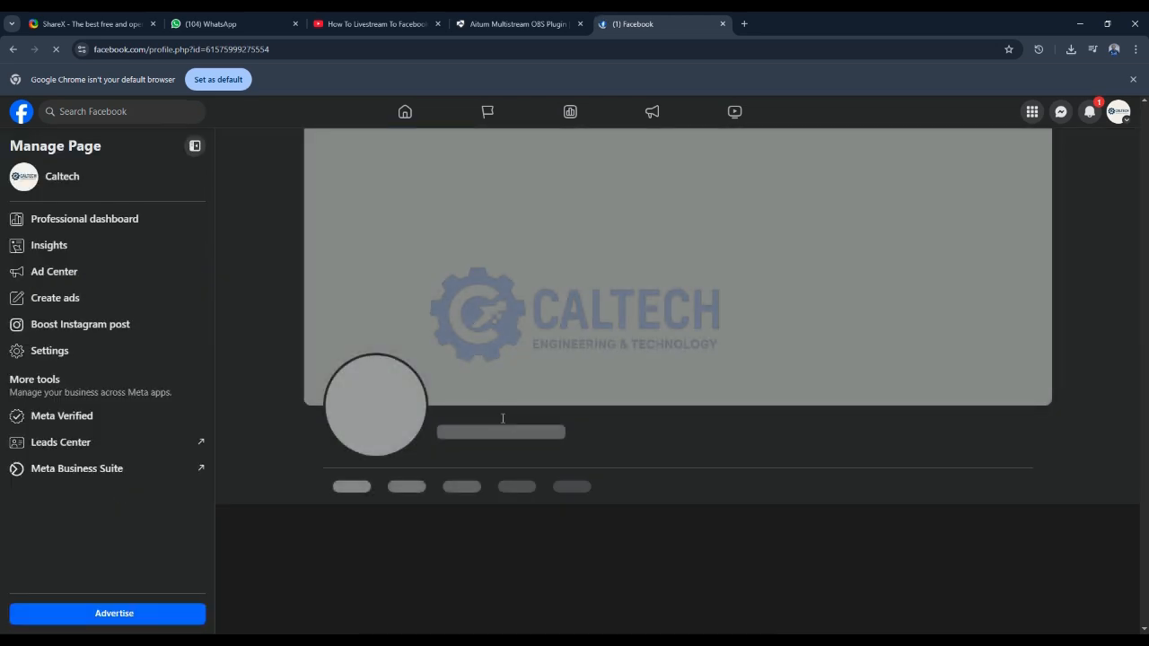
Start creating a live video from the Caltech page with the Go live option.
scroll(578, 442, down, 3)
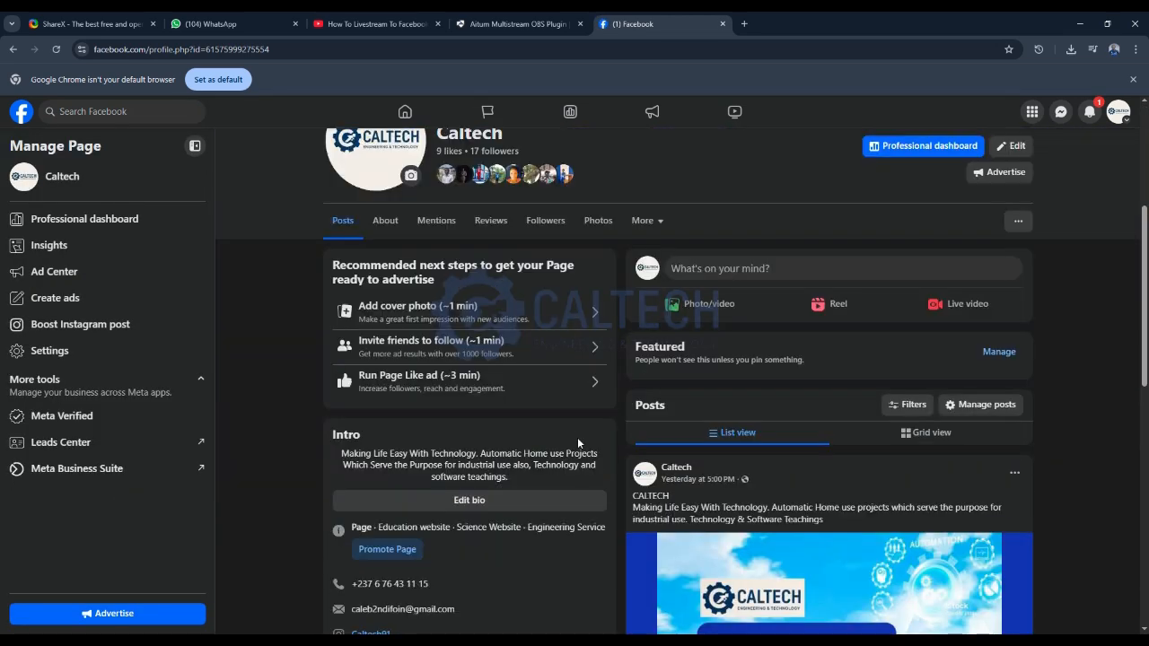
click(967, 305)
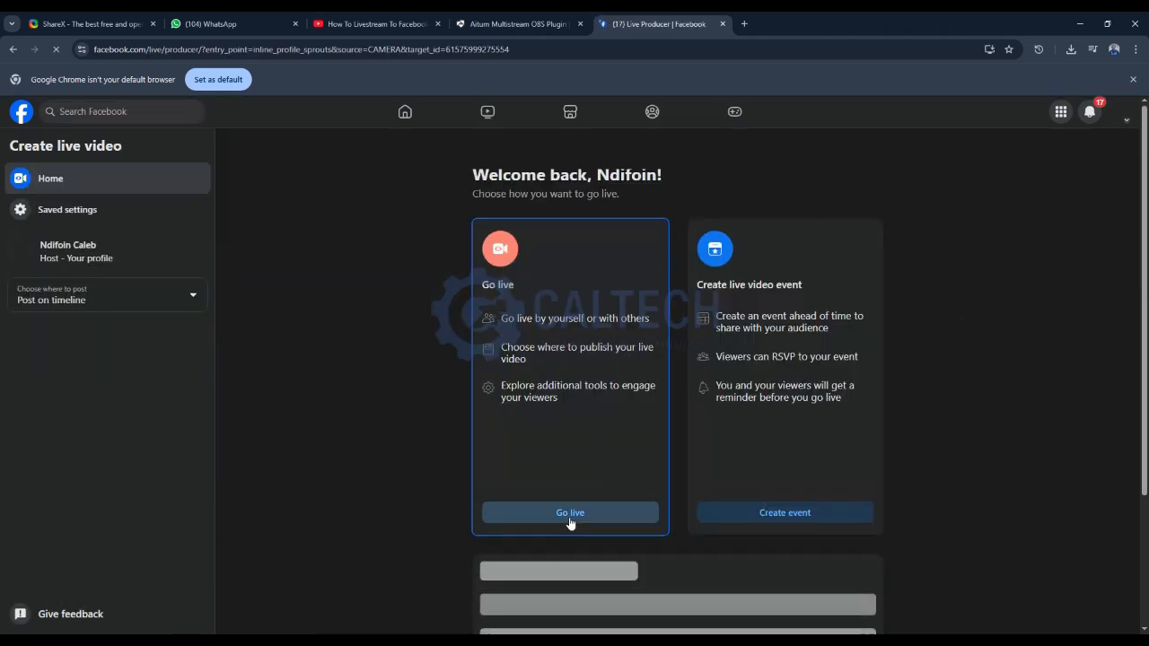
click(574, 513)
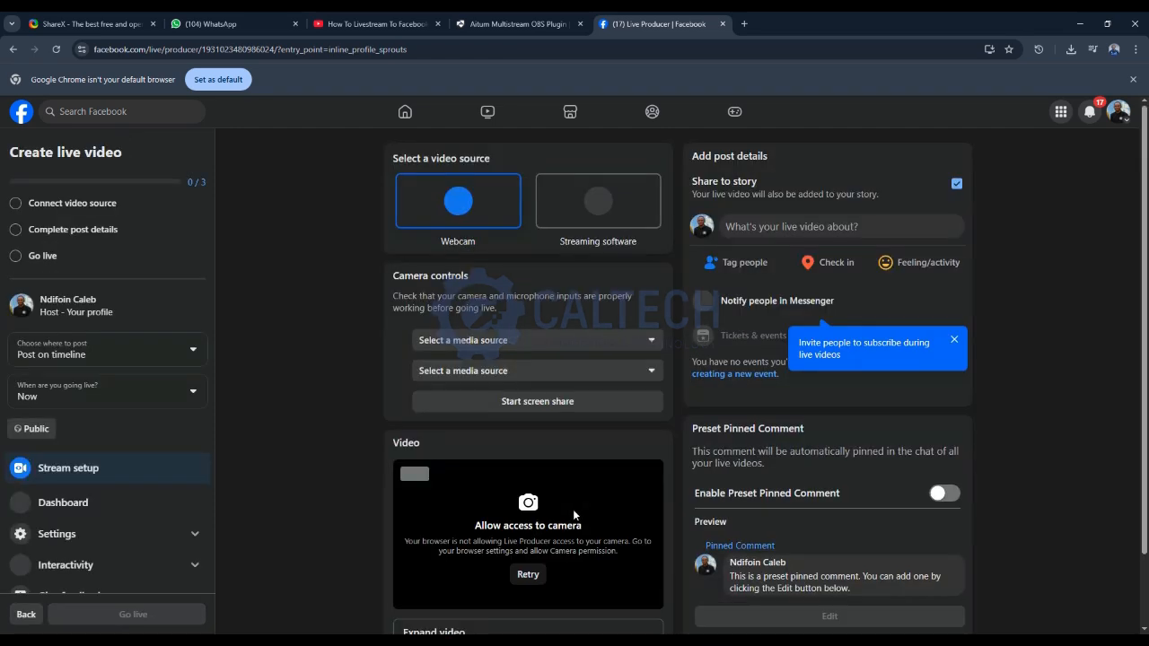
Select Streaming software as the video source of the Facebook live video to get its stream key.
scroll(574, 511, down, 1)
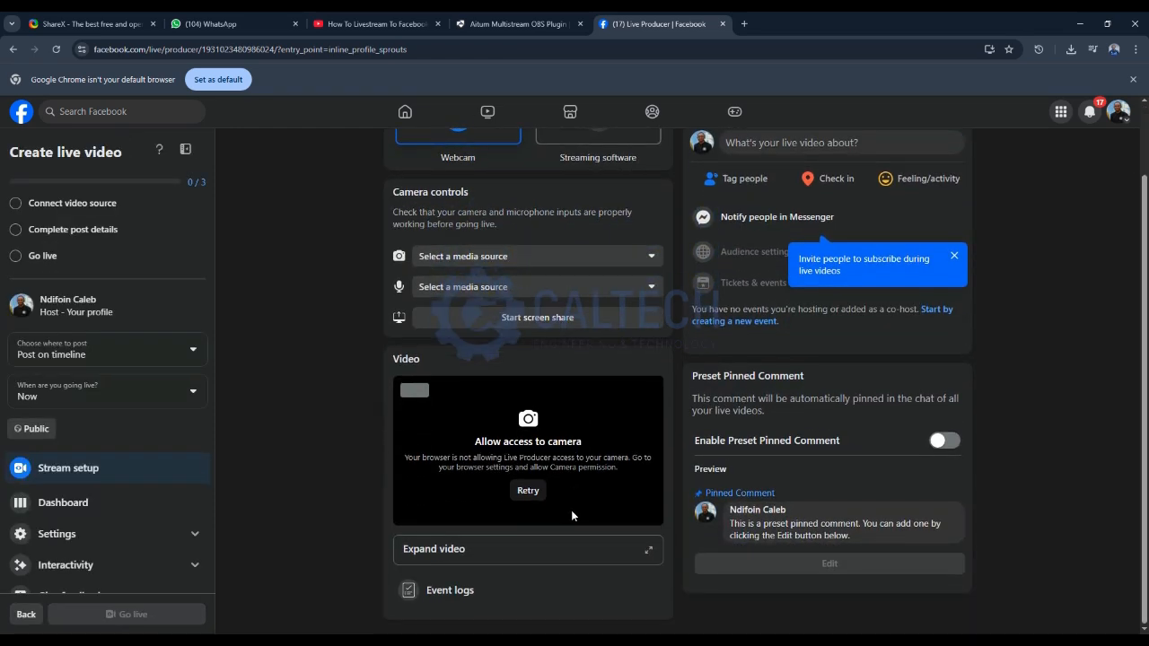
scroll(566, 484, up, 1)
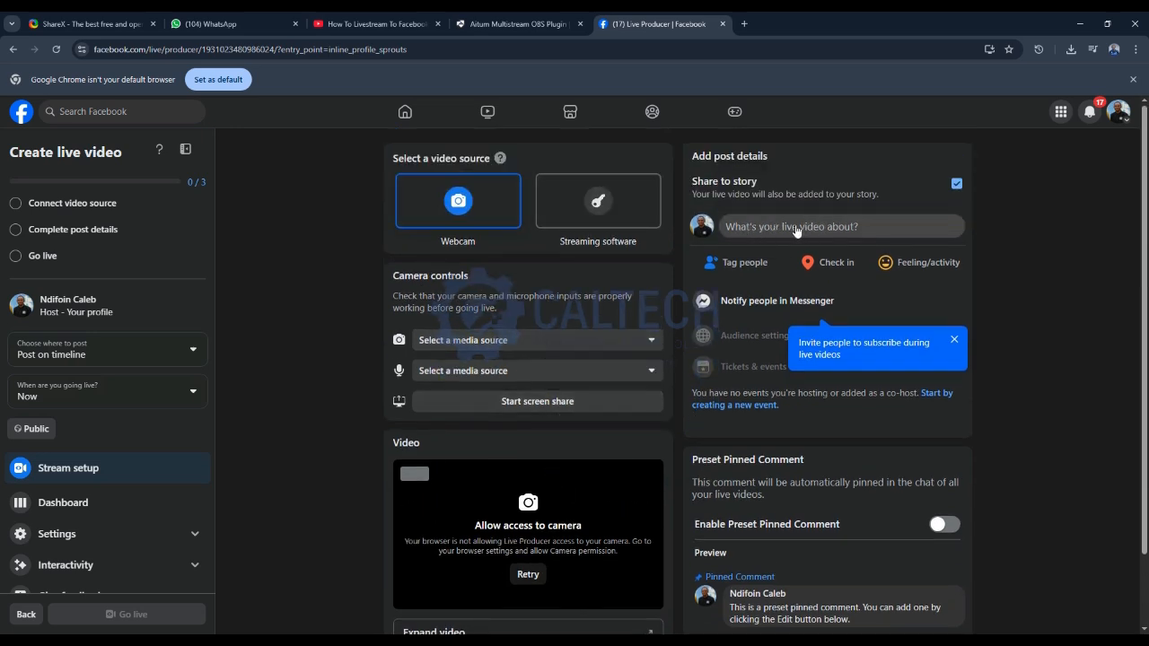
scroll(538, 494, down, 1)
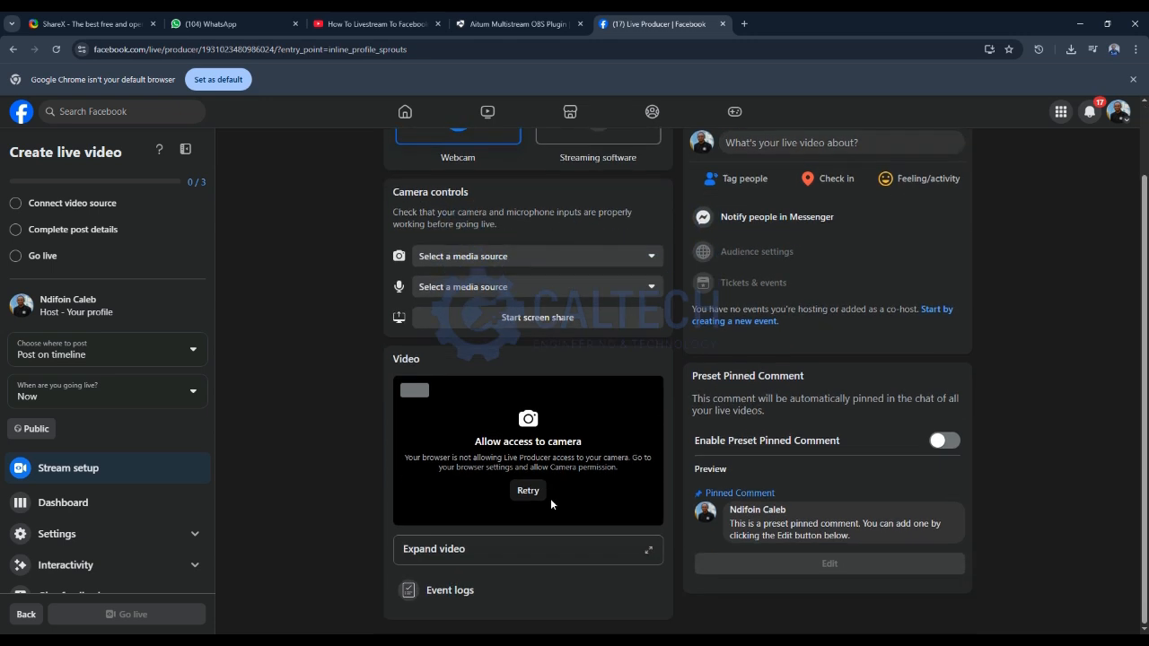
scroll(552, 466, up, 1)
click(563, 210)
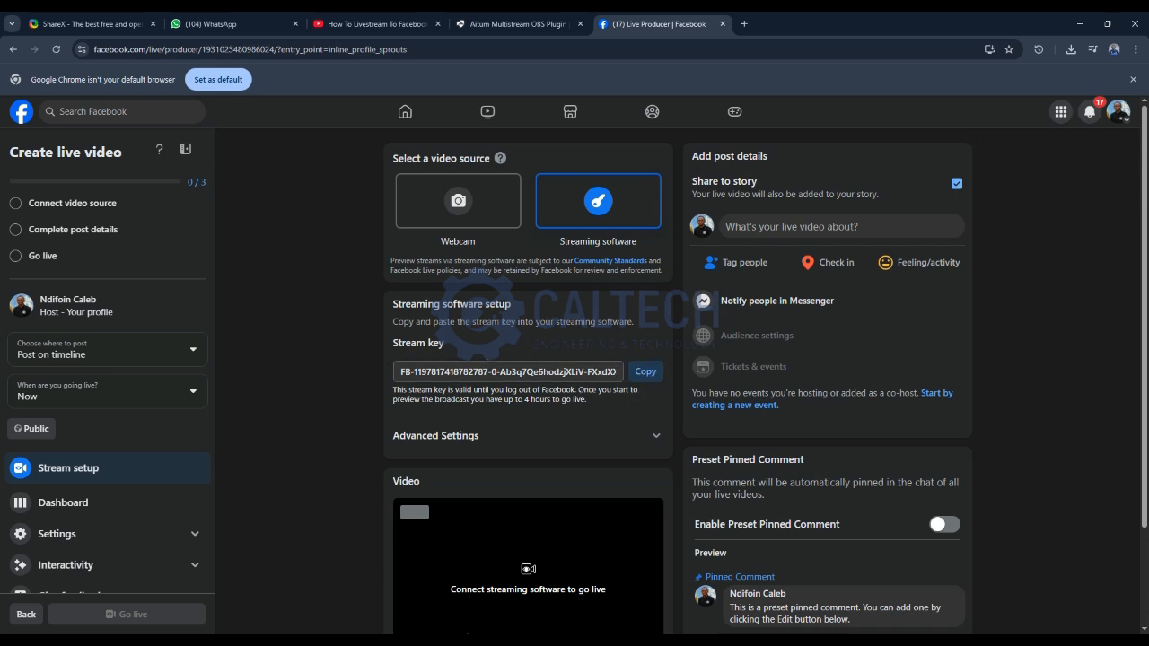
Switch to OBS Studio, paste the Facebook stream key into the Stream Key field, and save the stream settings.
key(alt+Tab)
click(528, 197)
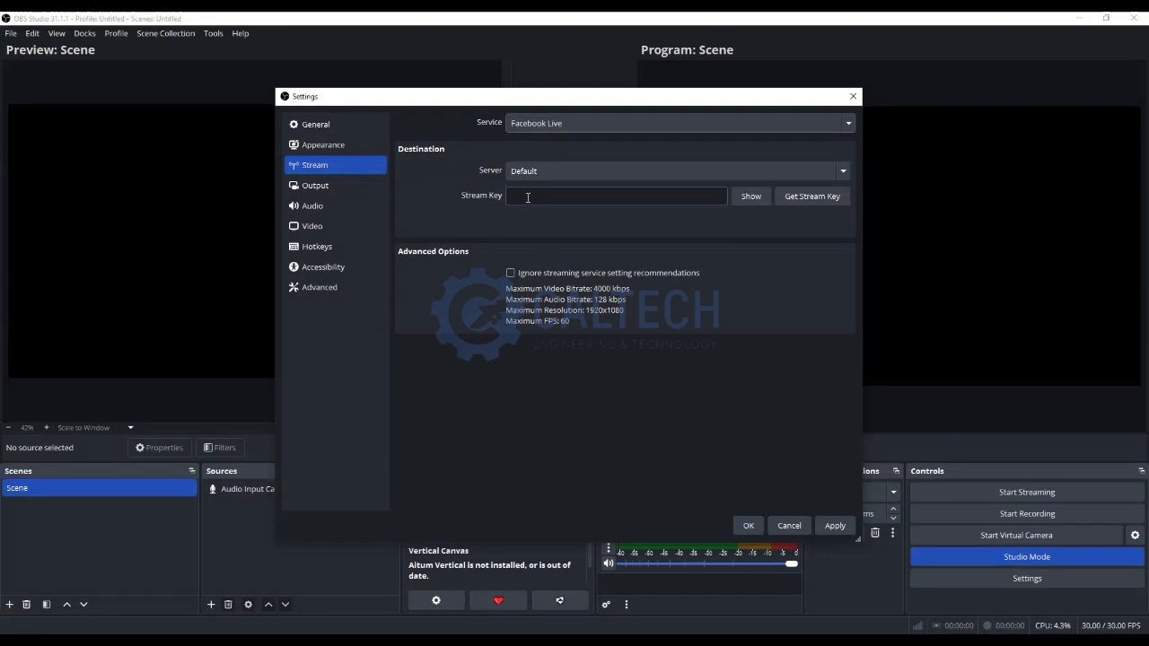
right_click(528, 198)
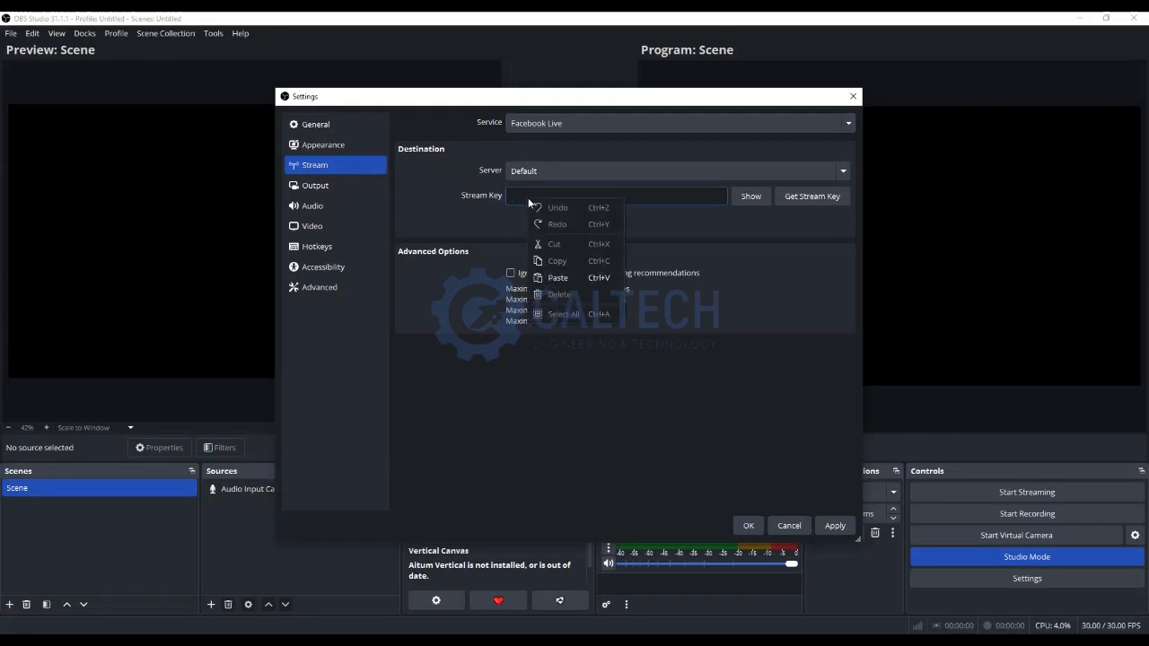
click(567, 276)
click(835, 524)
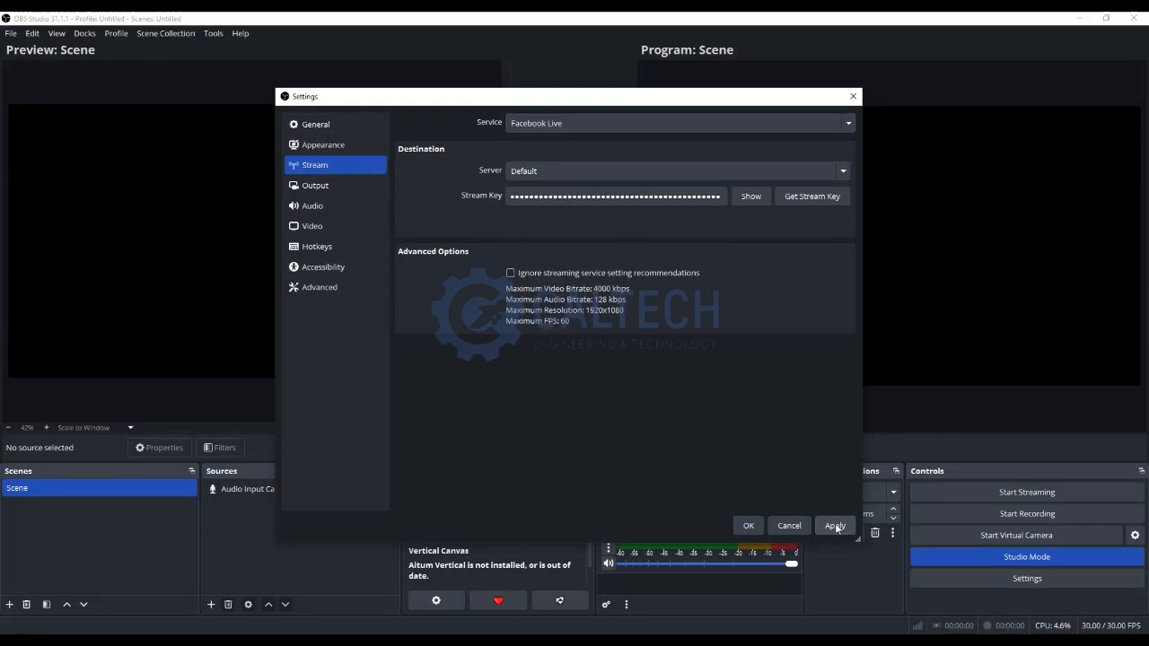
click(749, 526)
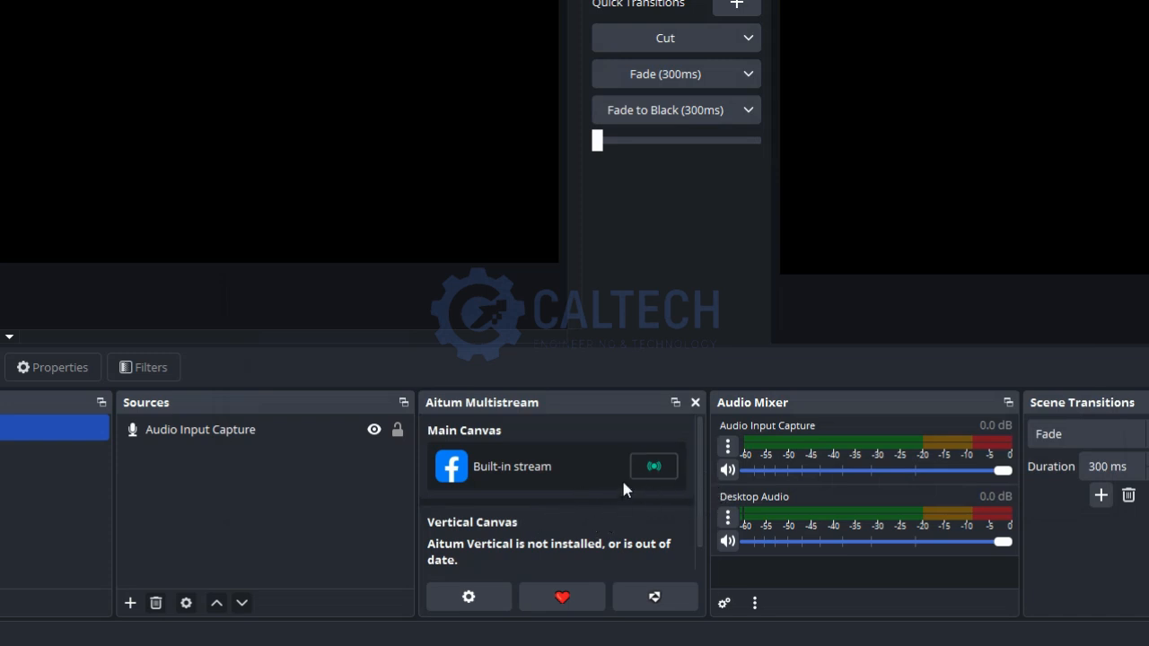
Start adding a YouTube output to the Main Canvas in the Aitum Multistream settings.
click(468, 600)
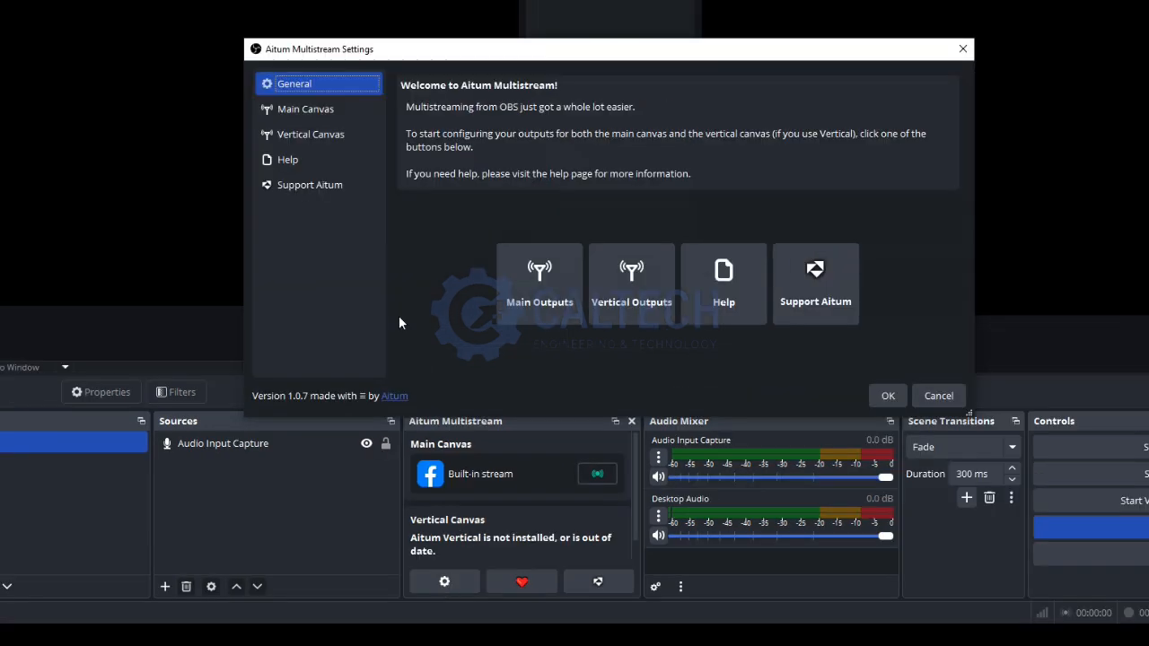
click(306, 110)
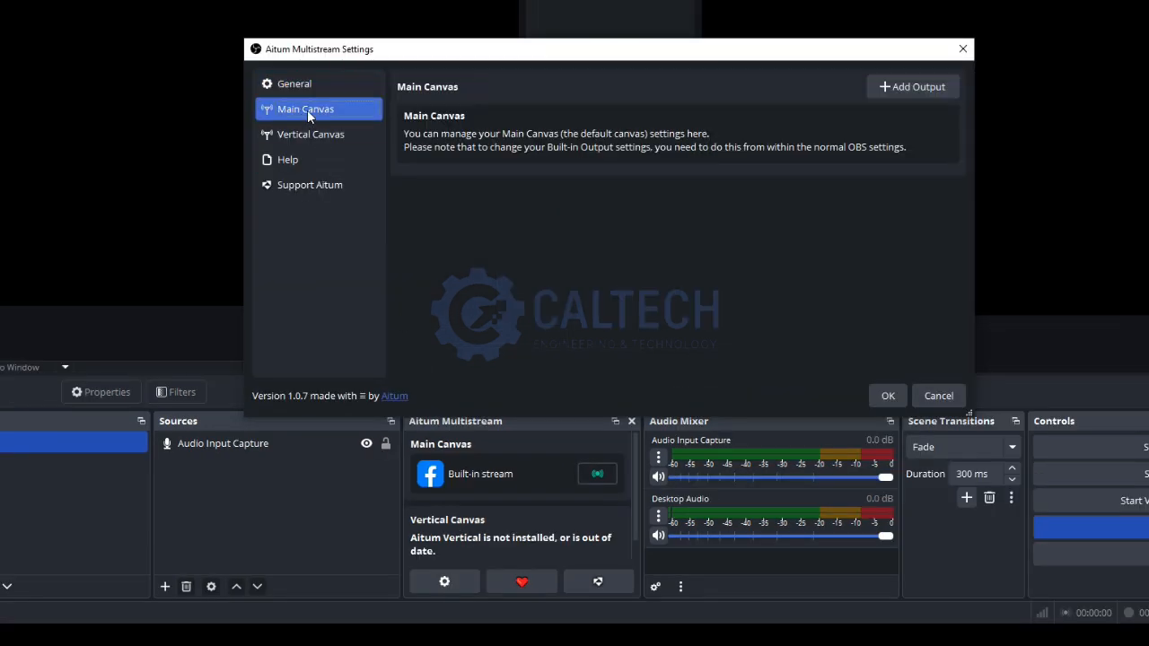
click(912, 89)
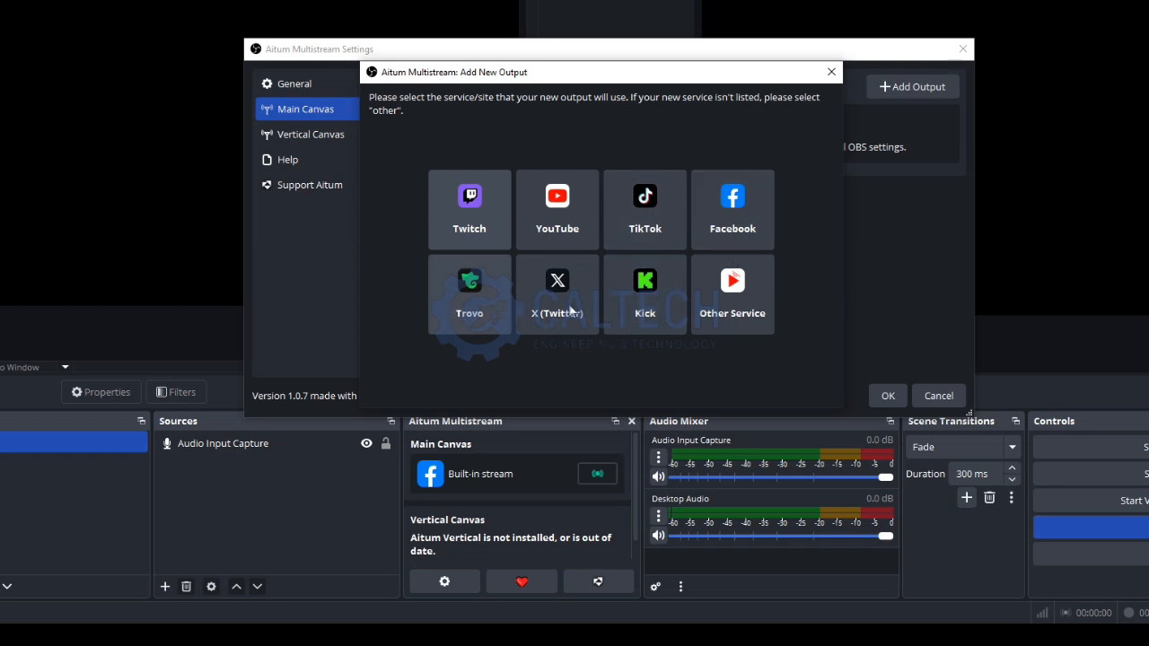
click(574, 222)
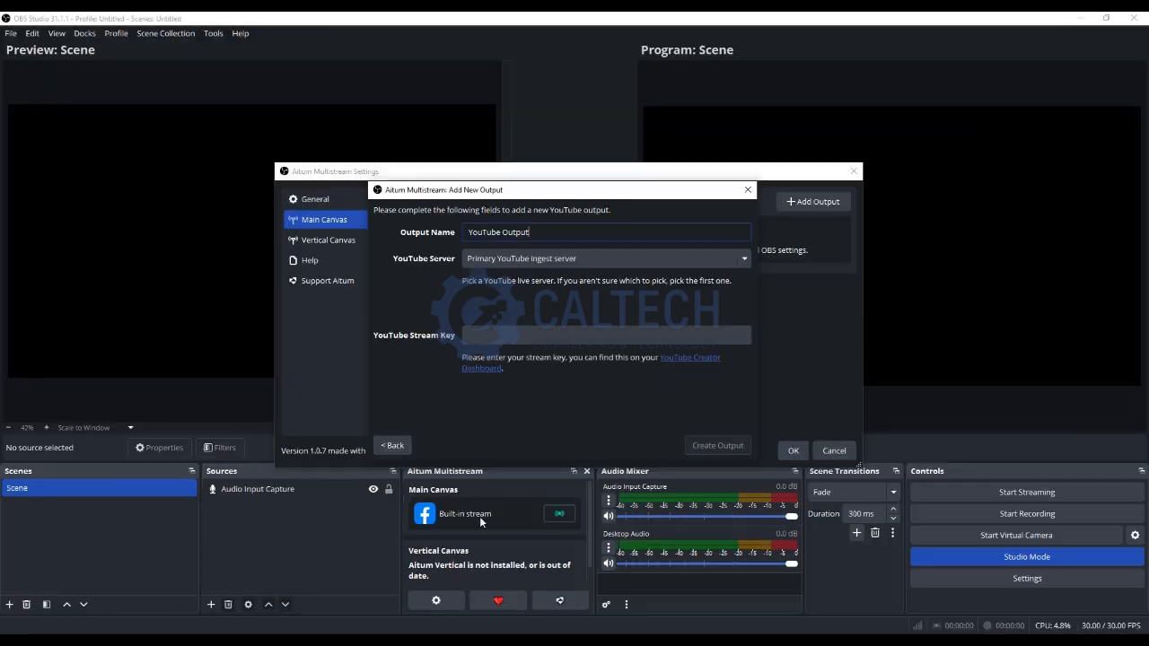
Switch to Chrome, open YouTube in a new tab, and bring up the Stream settings in YouTube Studio's Live Control Room.
key(alt+Tab)
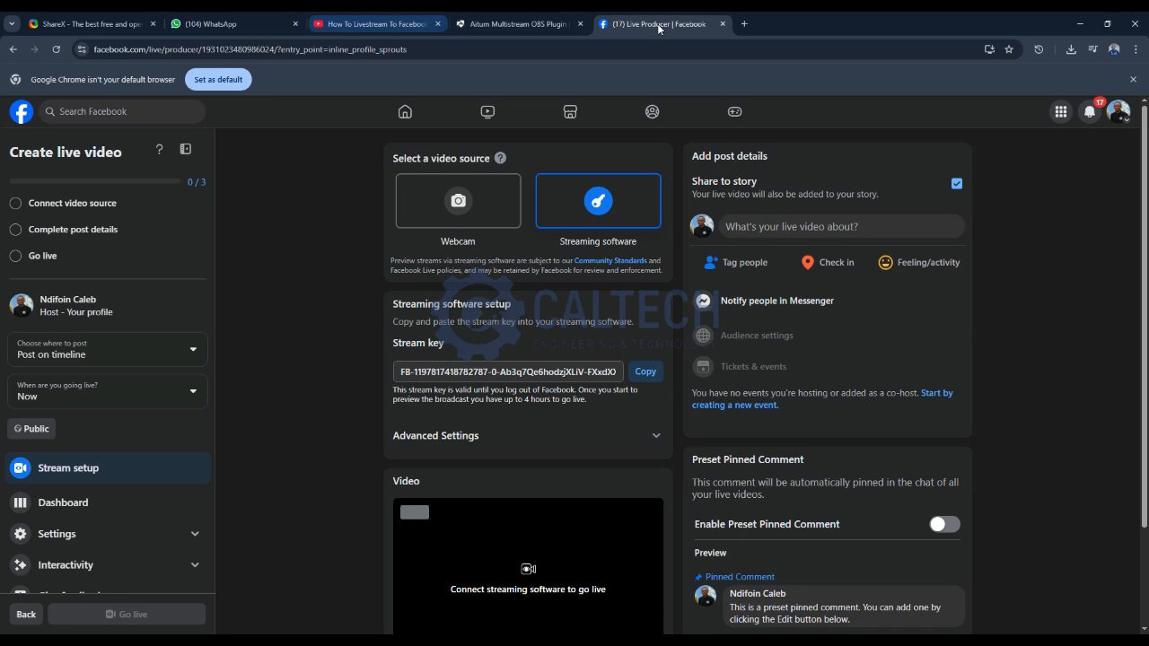
click(743, 25)
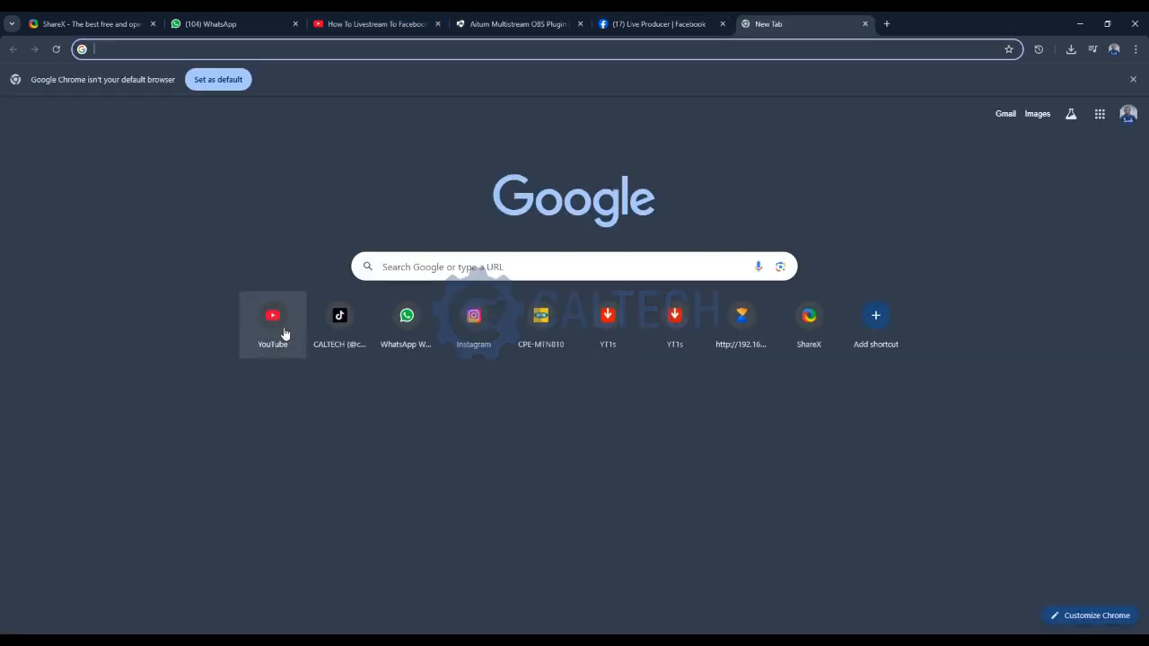
click(283, 332)
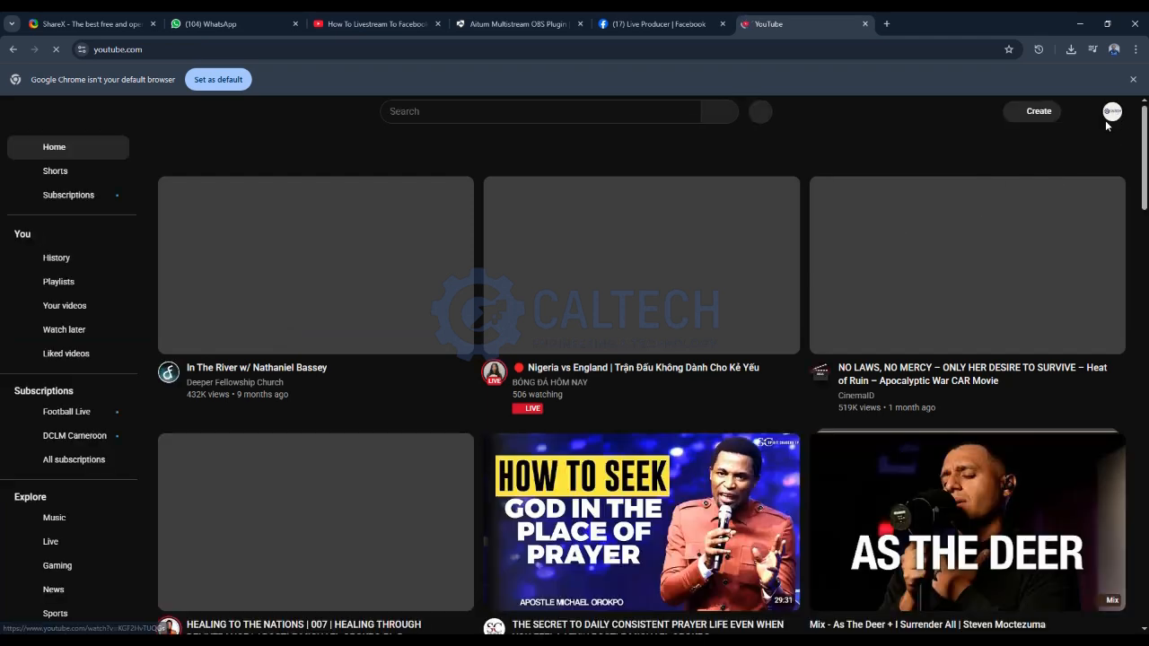
click(1048, 121)
click(1052, 167)
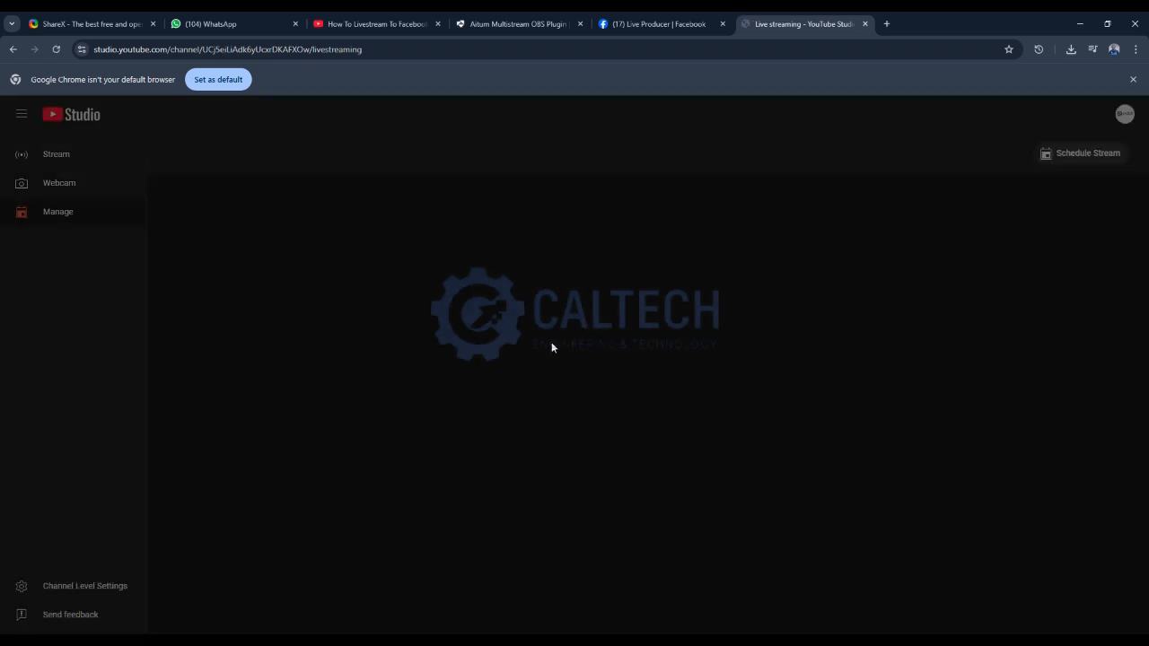
click(692, 389)
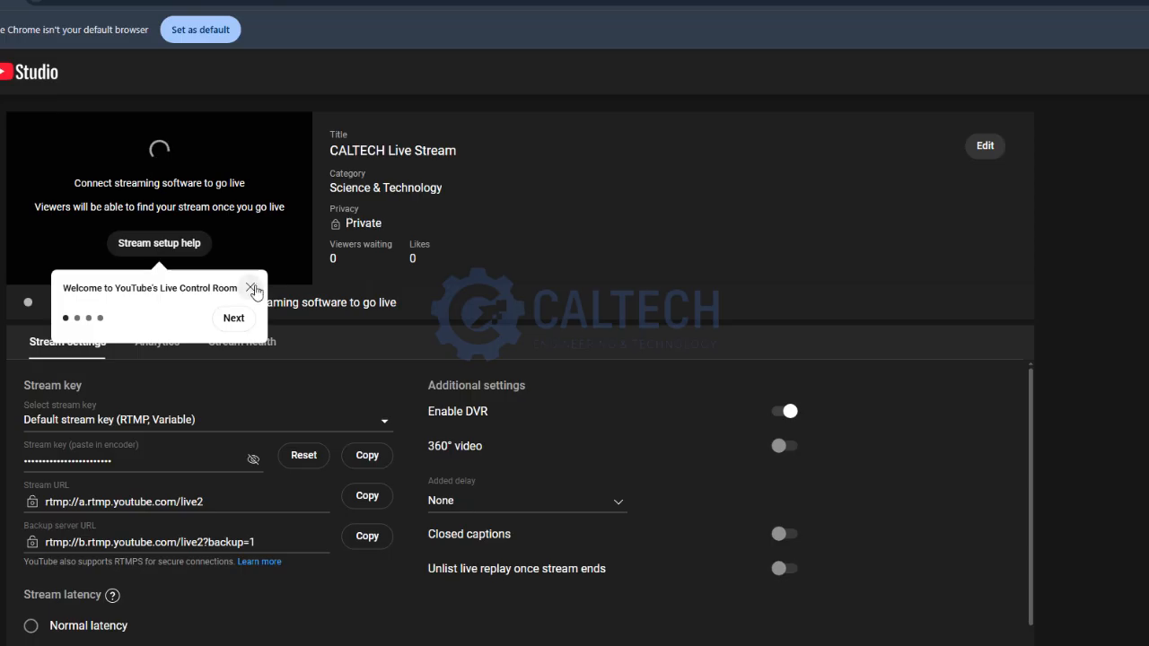
click(259, 299)
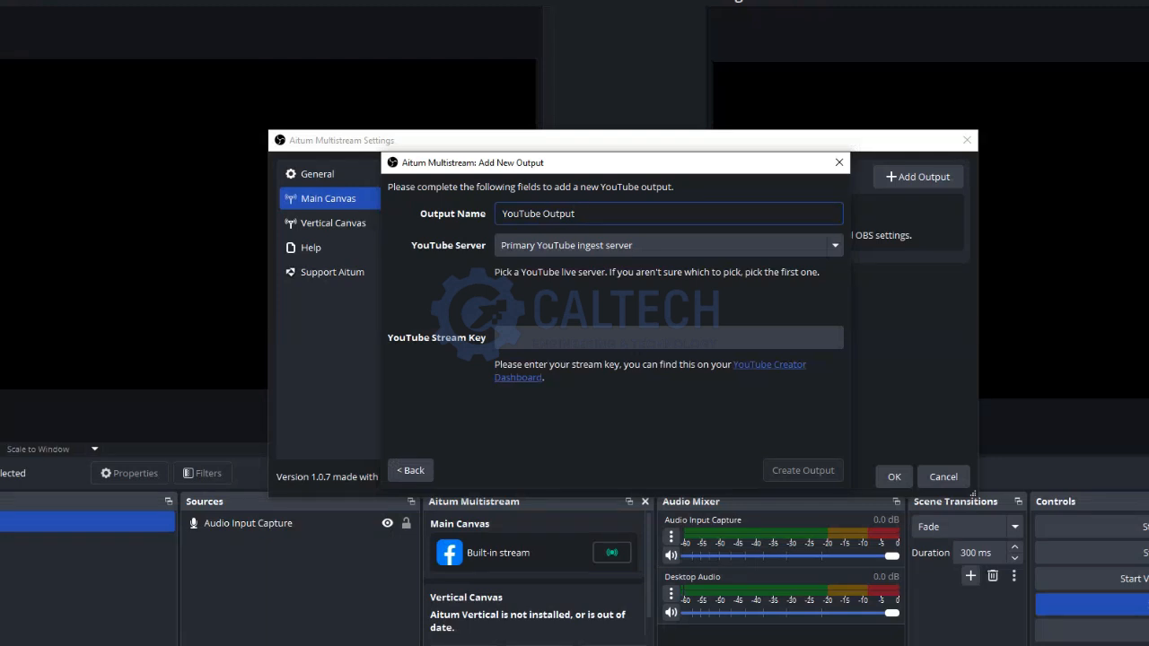
Paste the copied YouTube stream URL into the YouTube Stream Key field in OBS Studio, create the output, and save the multistream settings.
click(526, 336)
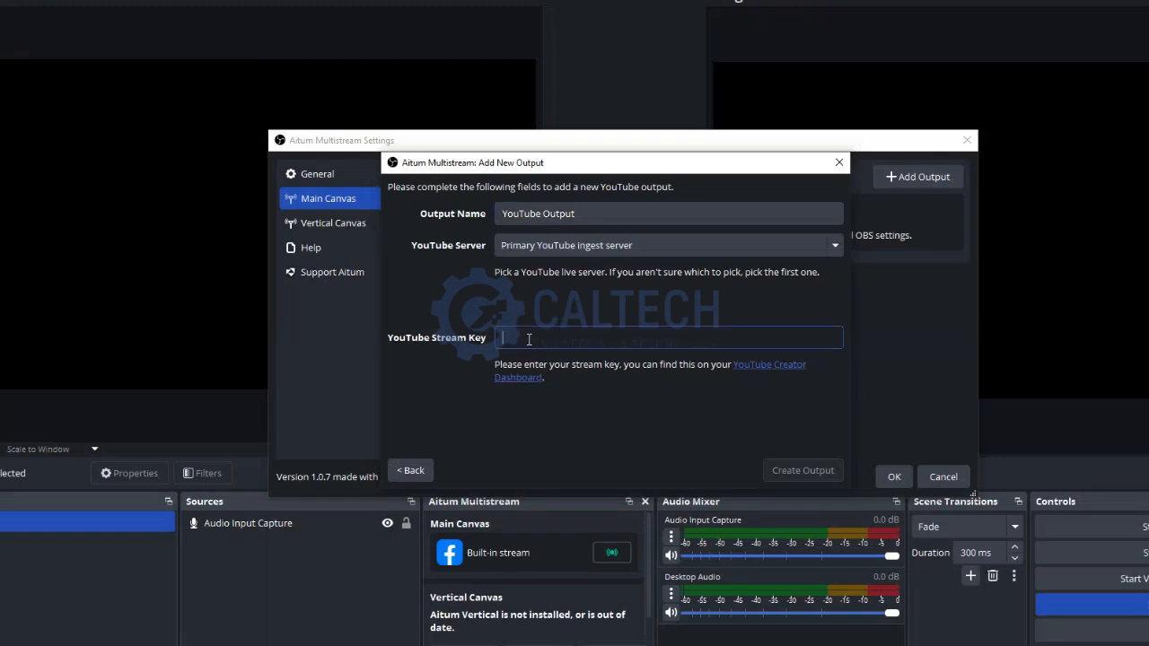
right_click(527, 335)
click(568, 435)
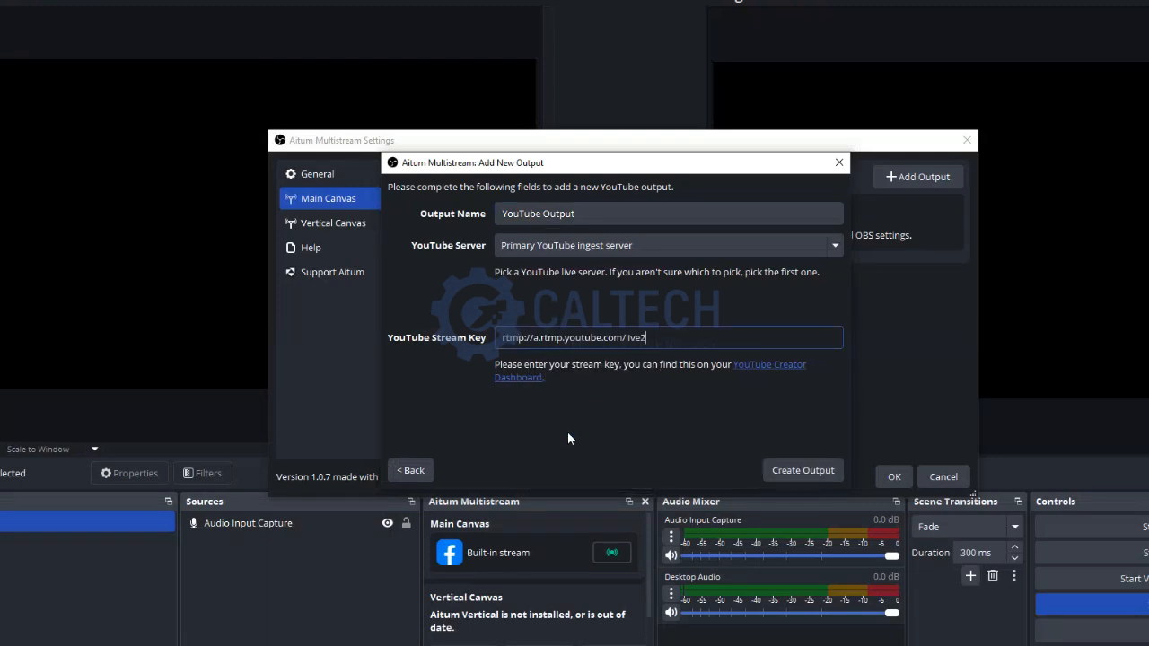
click(798, 470)
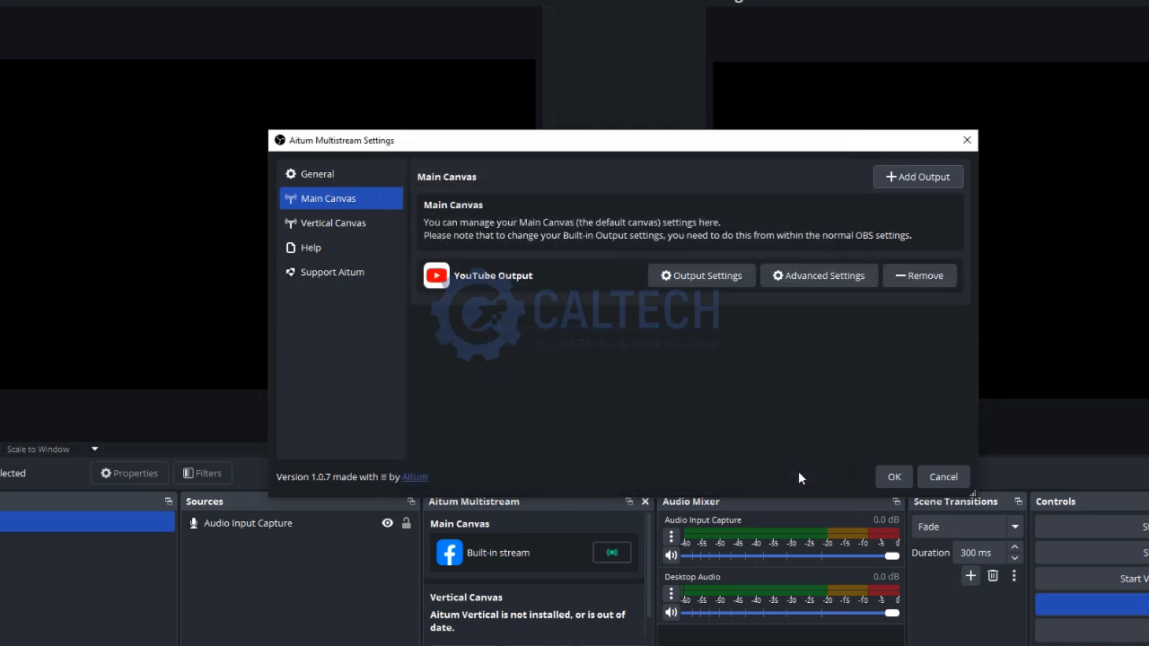
click(894, 480)
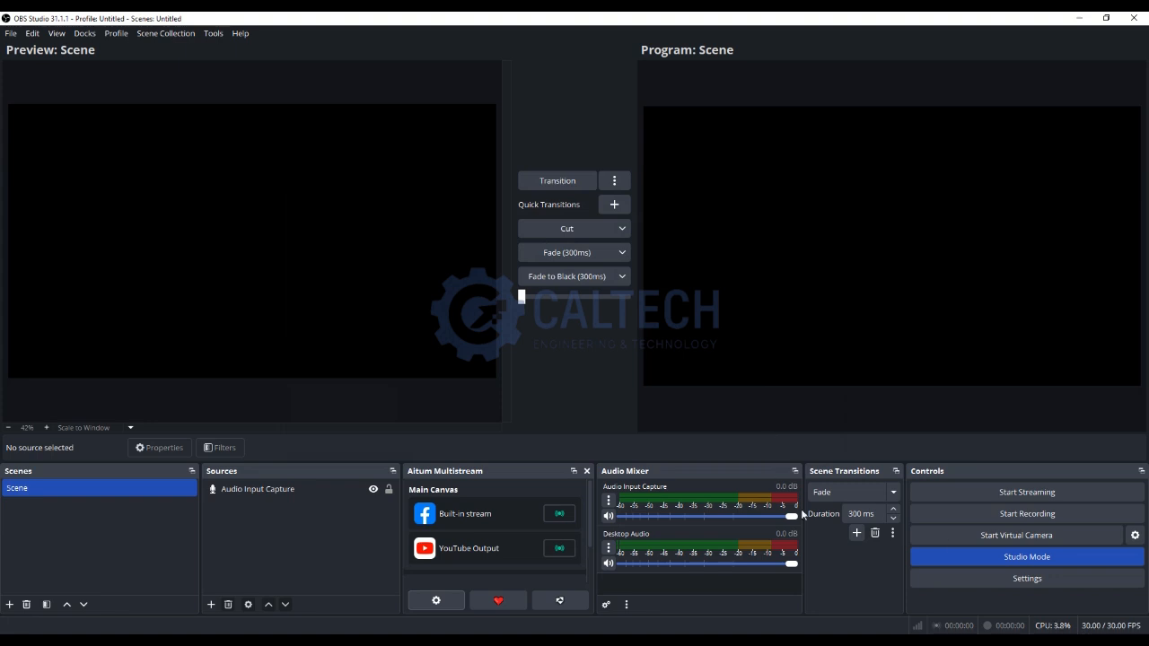
Try to start streaming the scene without a video source.
click(996, 490)
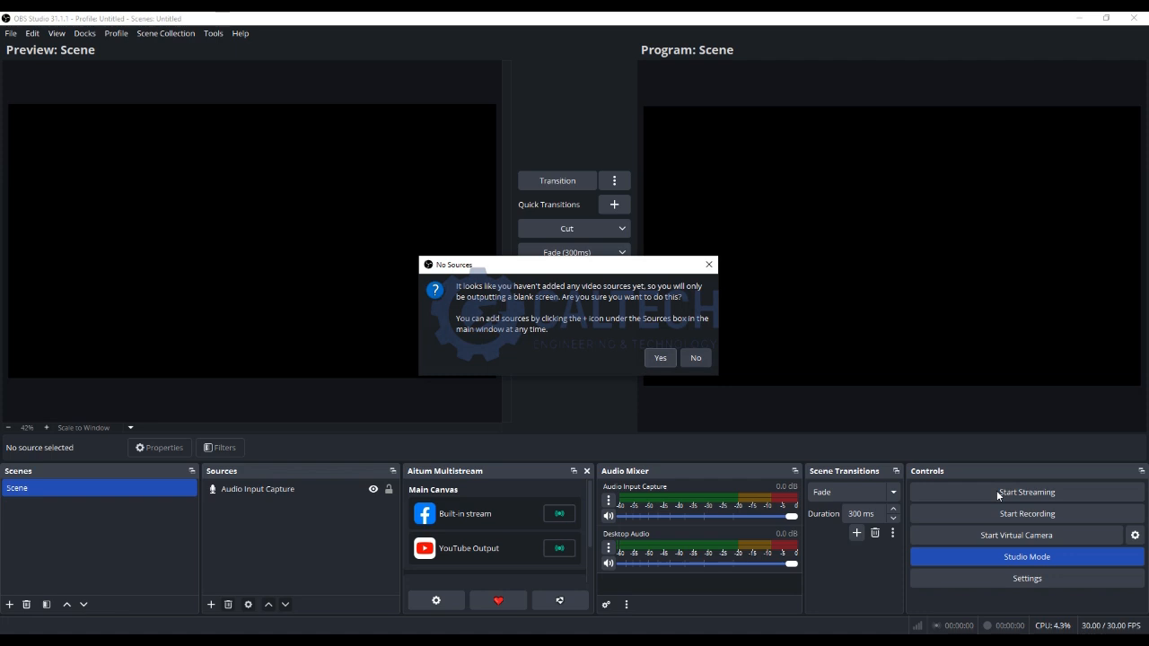
click(709, 264)
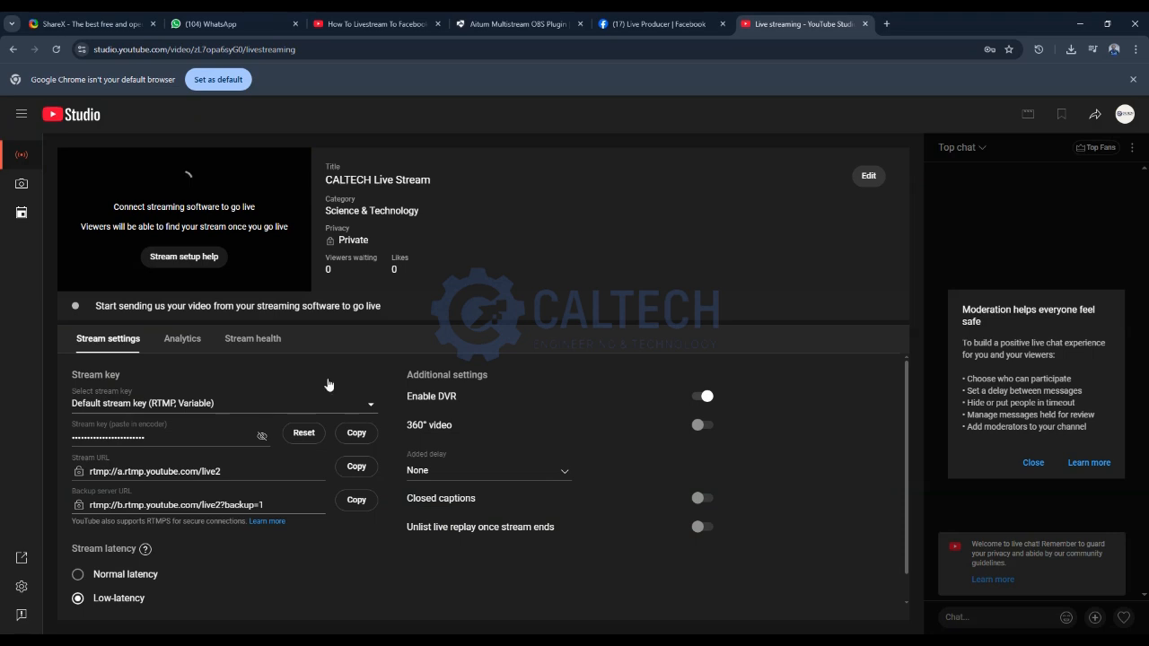
In Facebook Live Producer, give the live post the title "ghtt" and the description "fgtre", and save it.
click(667, 24)
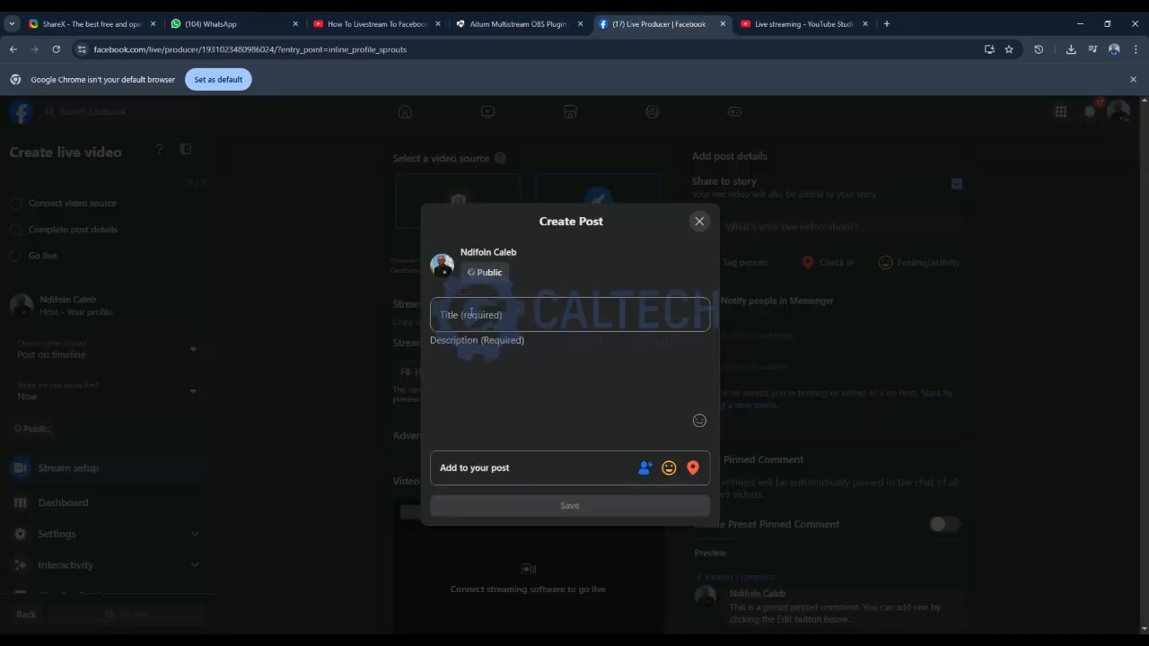
click(471, 312)
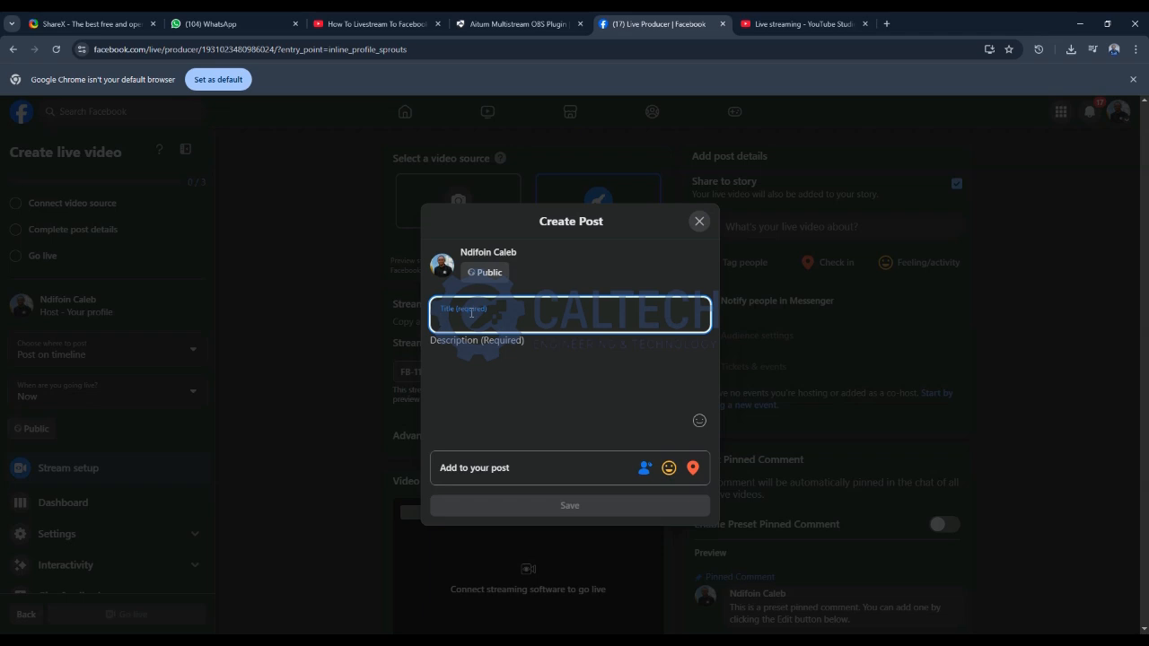
text(ghtt)
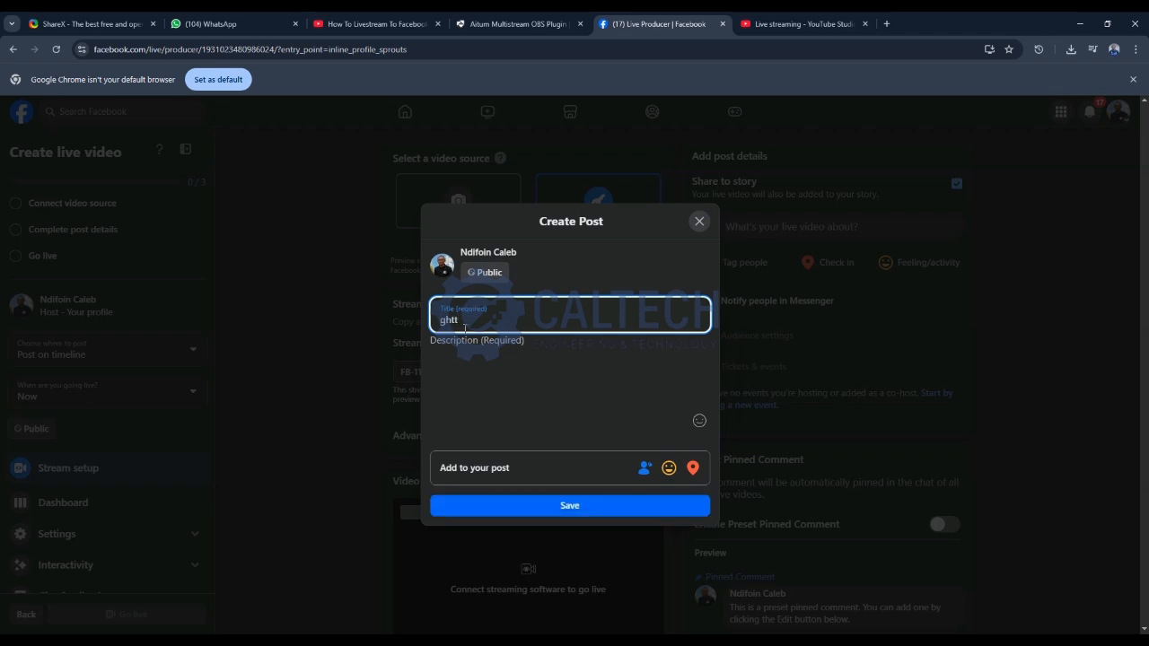
click(455, 343)
text(fgtre)
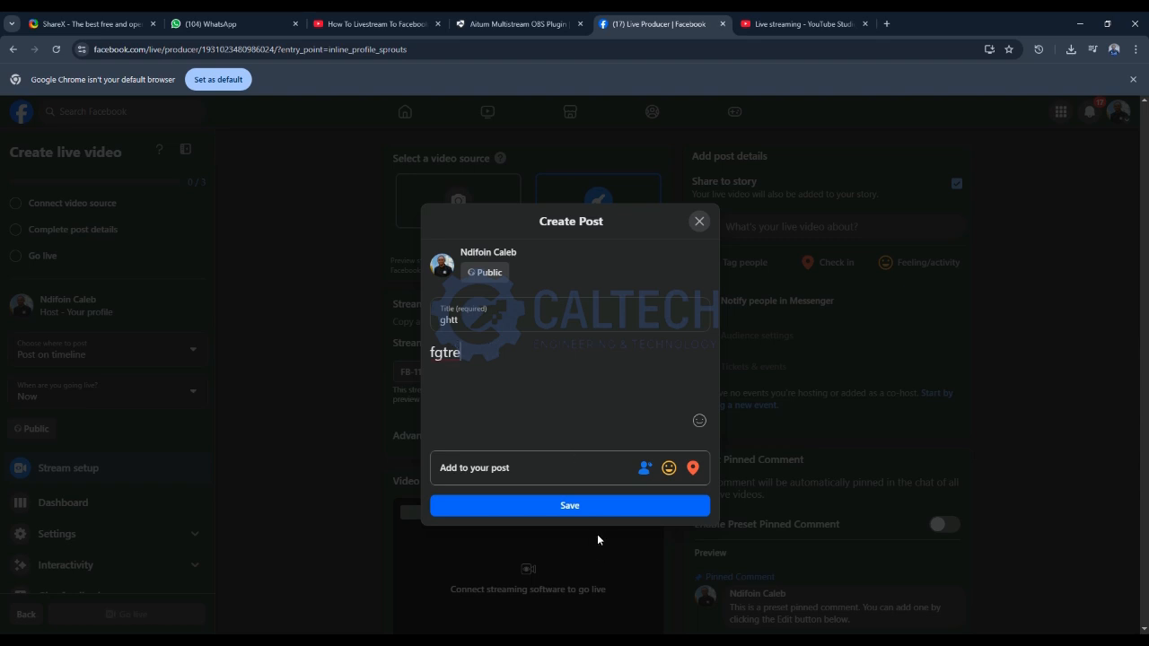
click(598, 509)
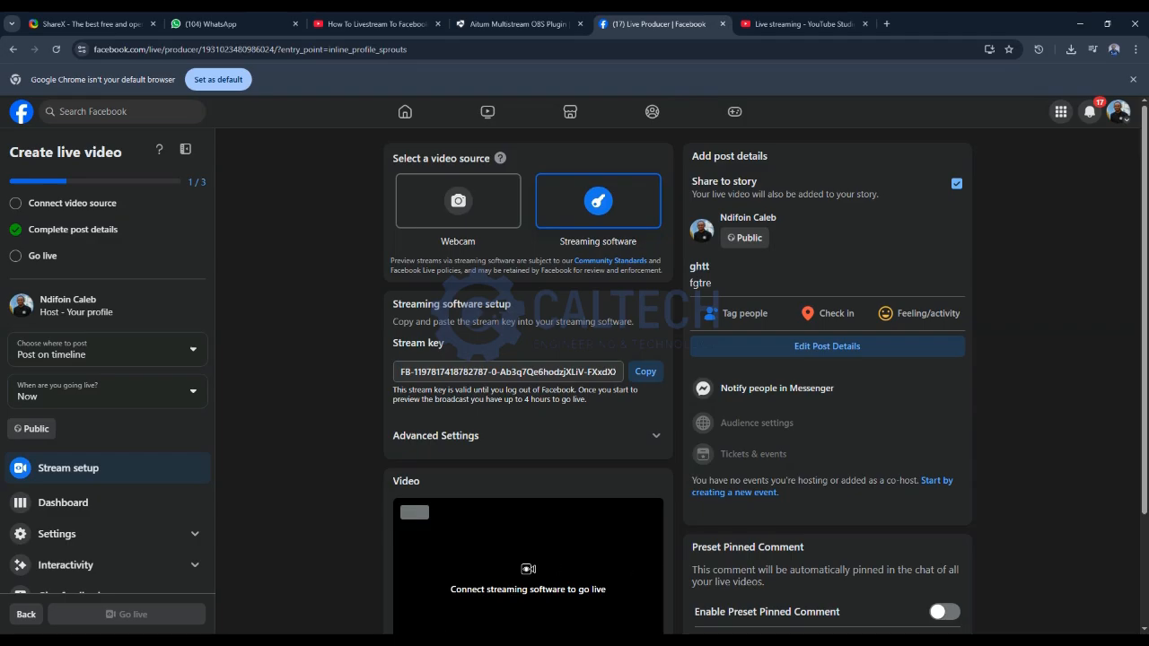
Start streaming from OBS Studio without a video source, and check the incoming video preview in Facebook Live Producer.
click(489, 642)
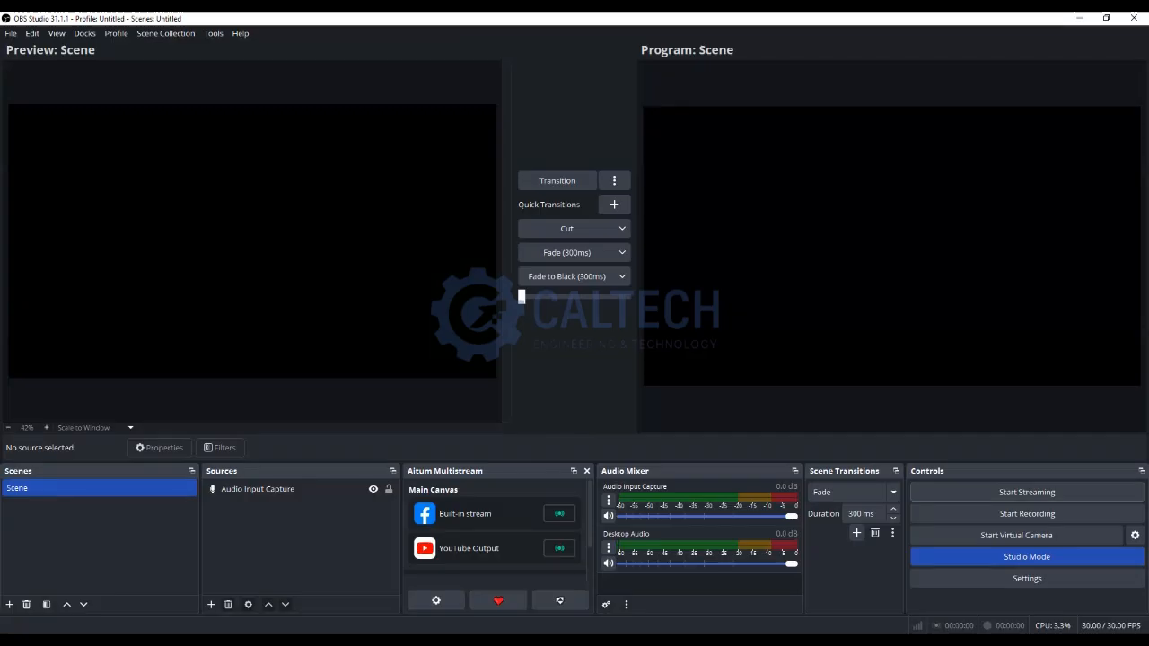
click(1005, 493)
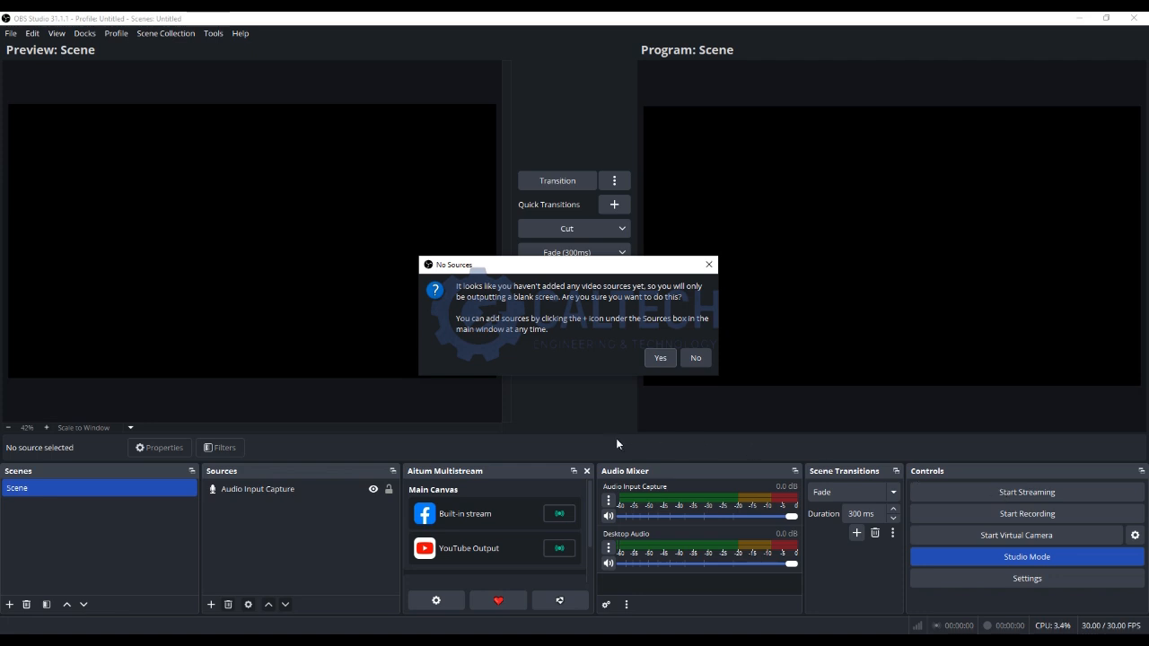
click(661, 359)
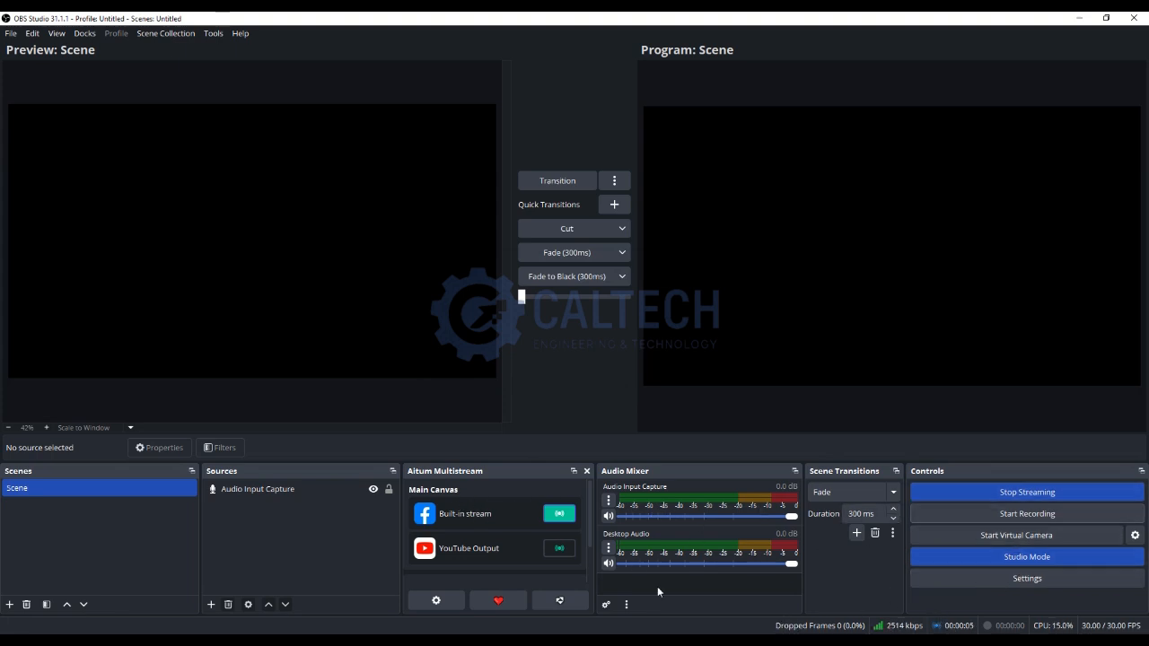
click(561, 641)
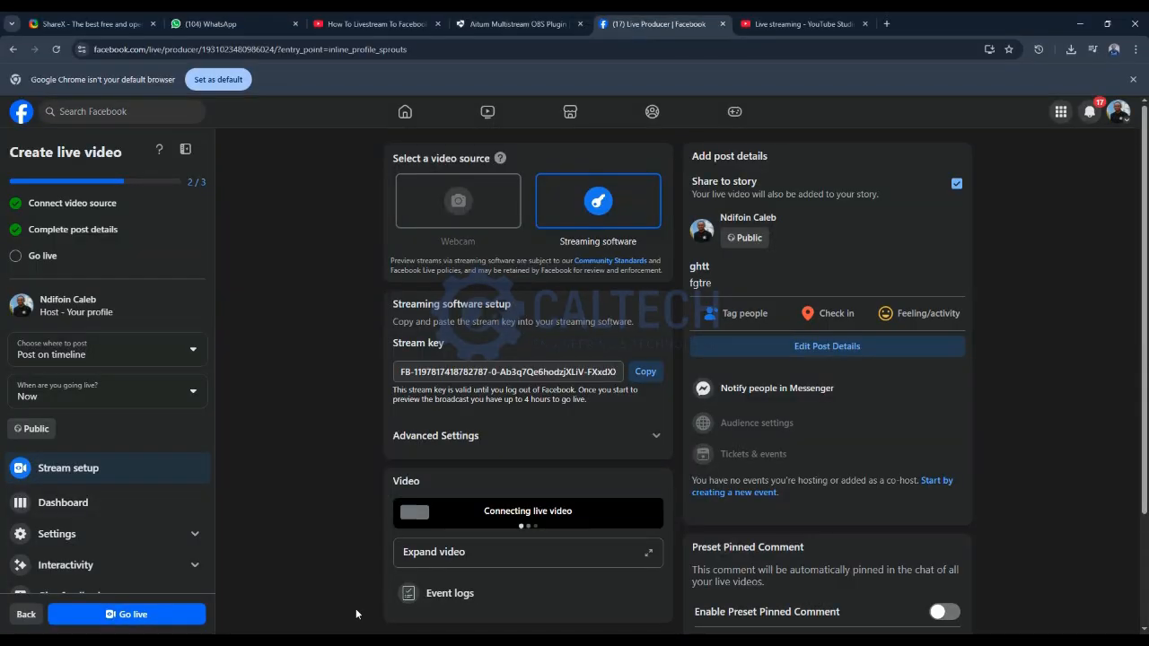
scroll(601, 547, down, 1)
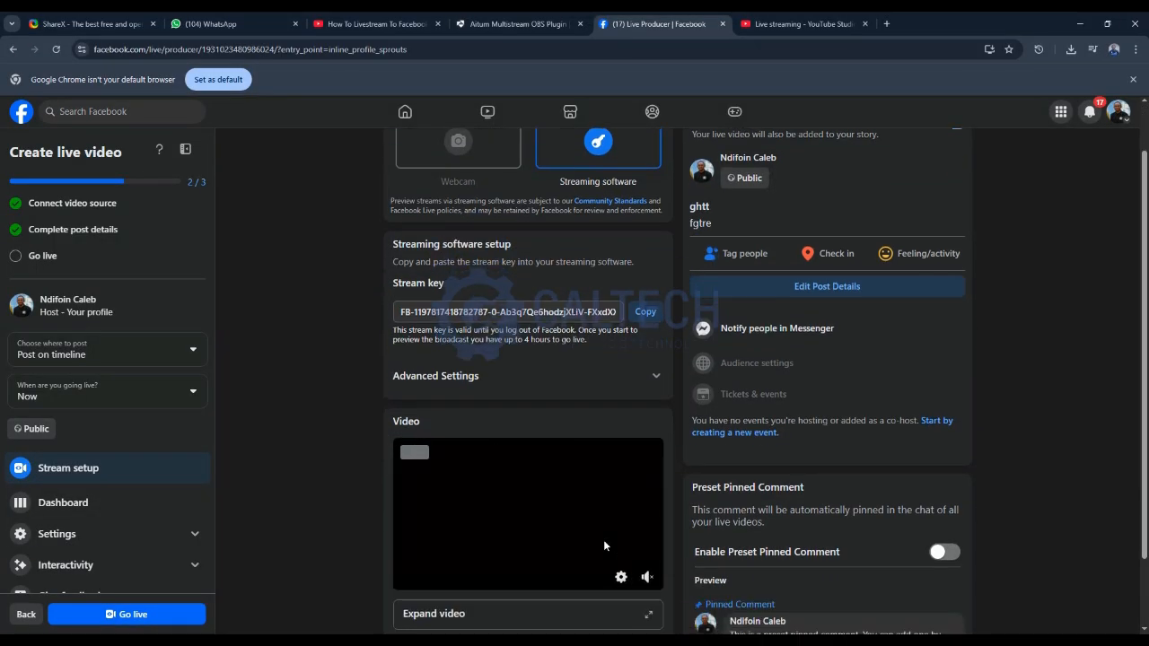
scroll(603, 539, down, 2)
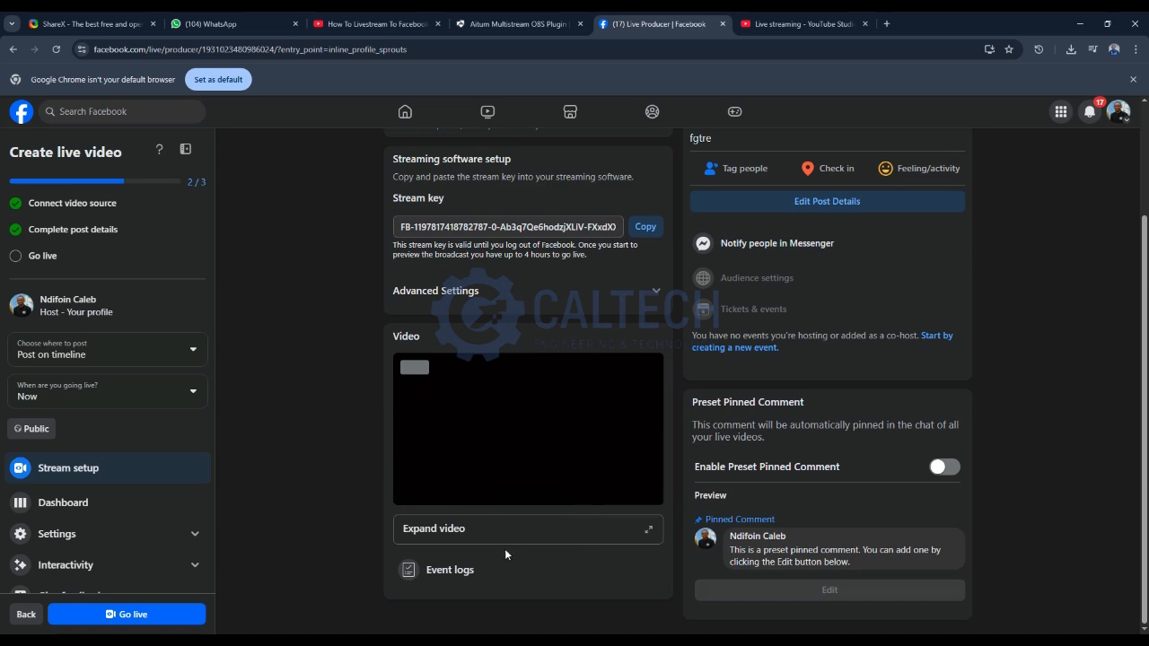
key(alt+Tab)
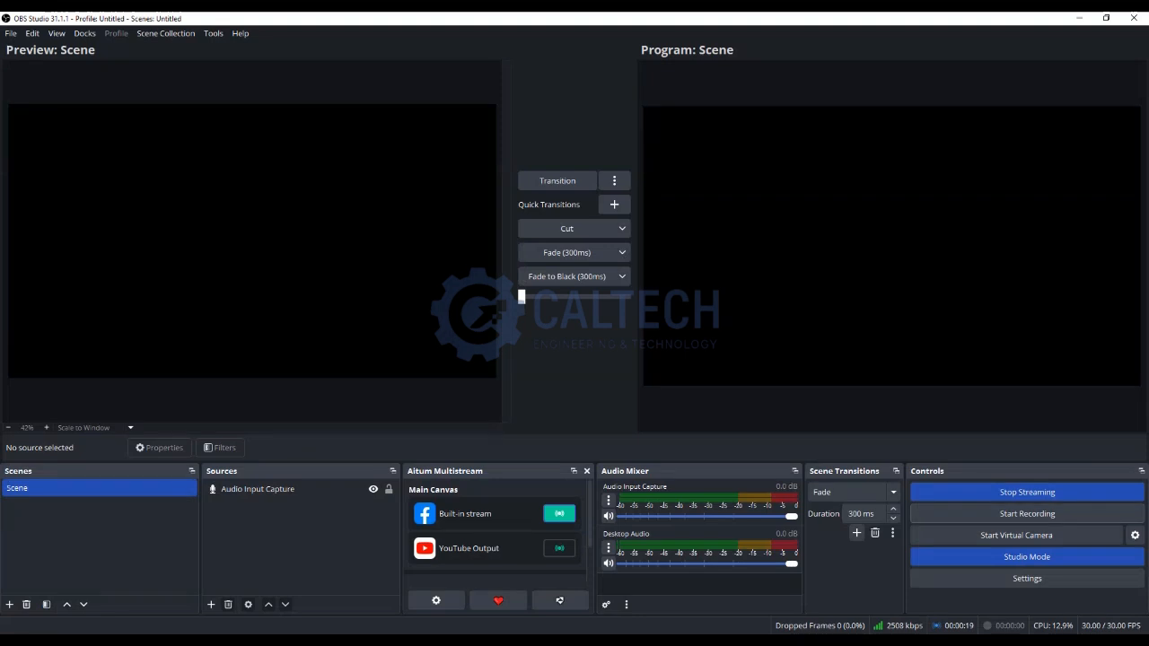